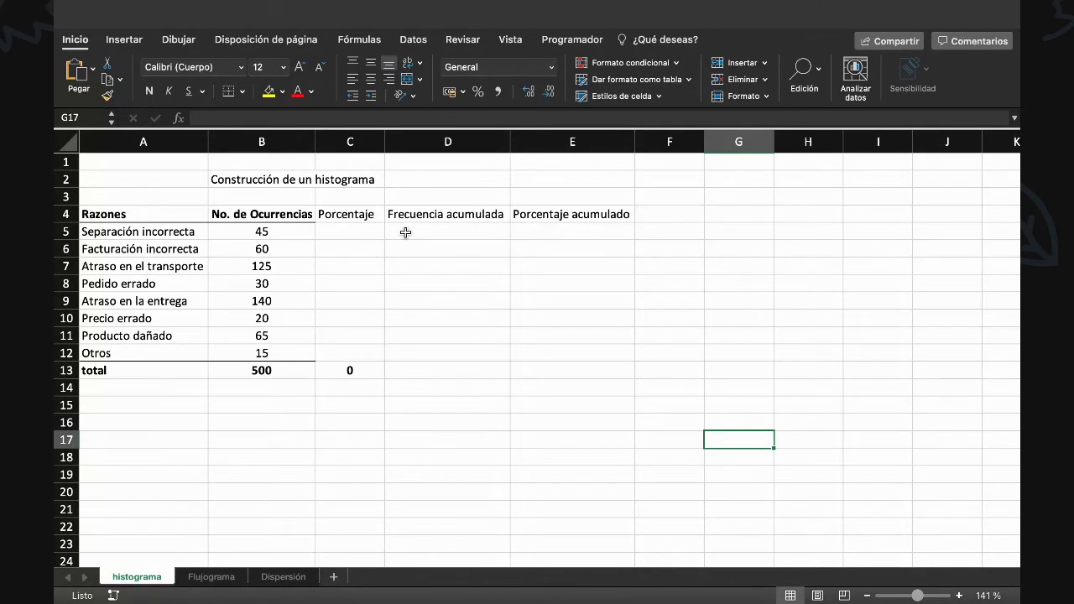
Replace "histograma" in the title in B2 with "diagrama de parteo"
{"action": "left_click", "coordinate": [307, 182]}
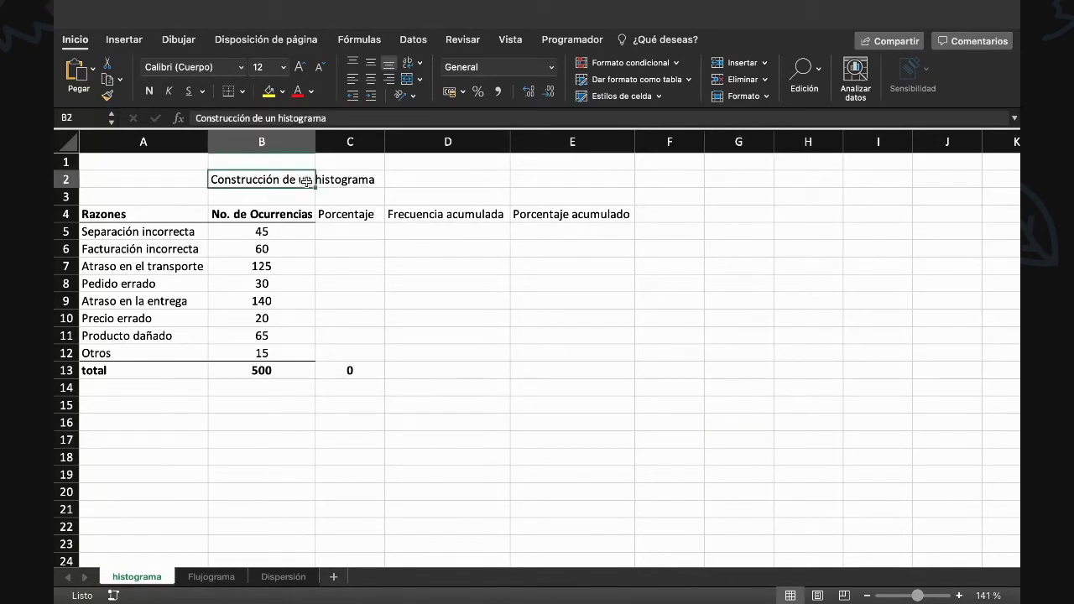
{"action": "double_click", "coordinate": [310, 118]}
{"action": "key", "text": "BackSpace"}
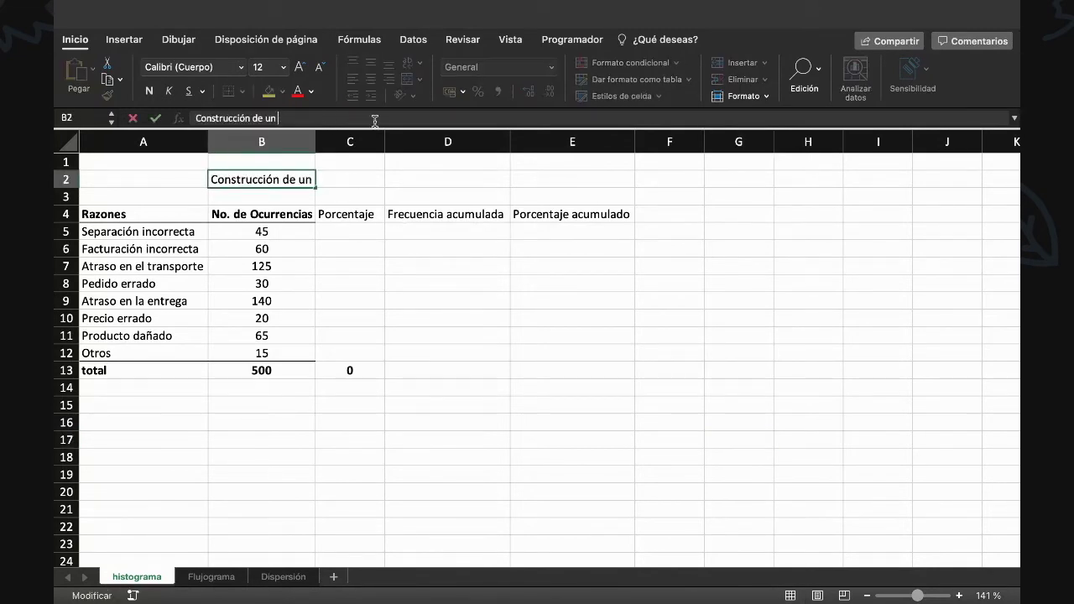
{"action": "type", "text": "diagrama de parteo"}
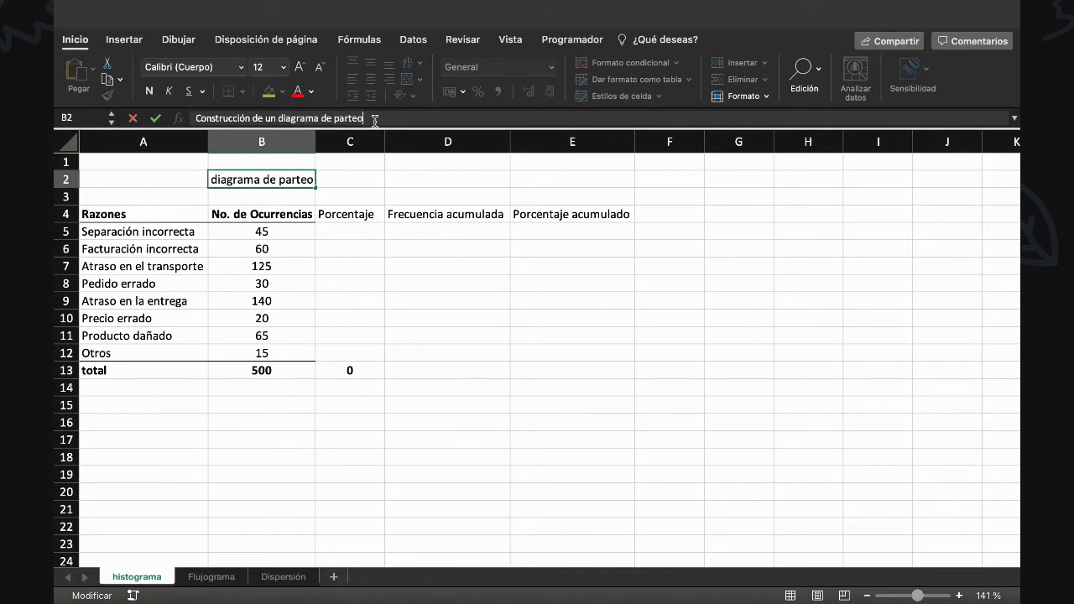
{"action": "key", "text": "Return"}
{"action": "key", "text": "Up"}
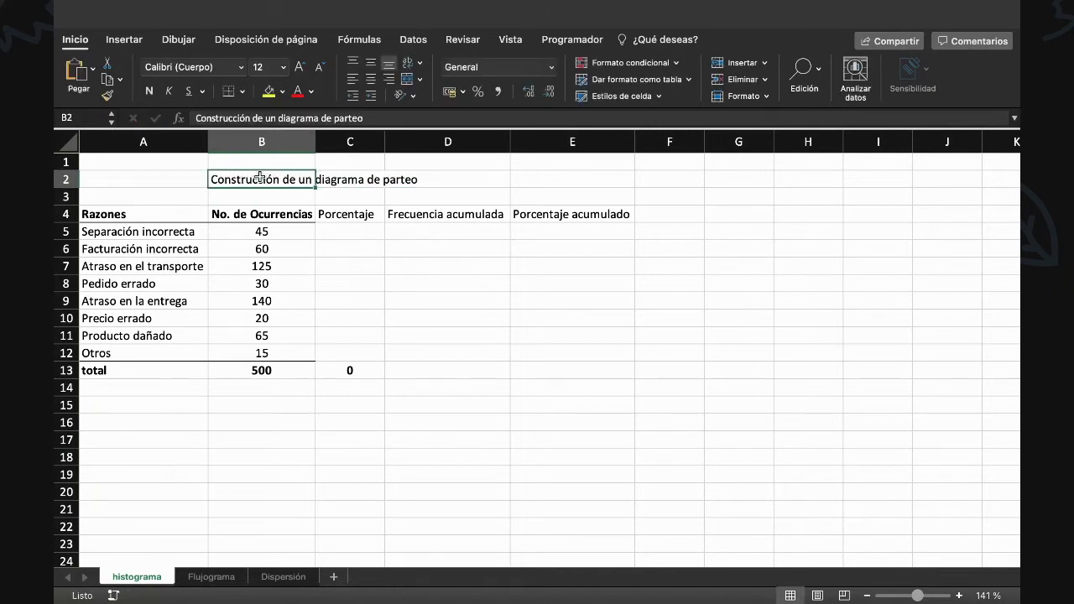
Correct the last word of the title in B2 so it reads "Construcción de un diagrama de PARETO"
{"action": "left_click_drag", "start_coordinate": [367, 118], "coordinate": [334, 118]}
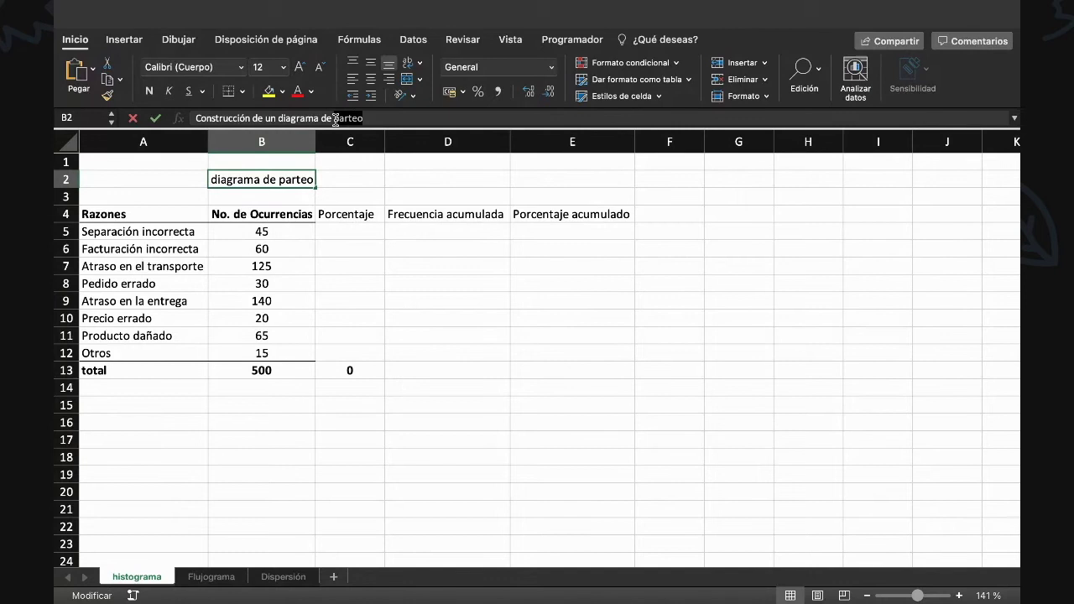
{"action": "key", "text": "BackSpace"}
{"action": "type", "text": "PAREOT"}
{"action": "key", "text": "Return"}
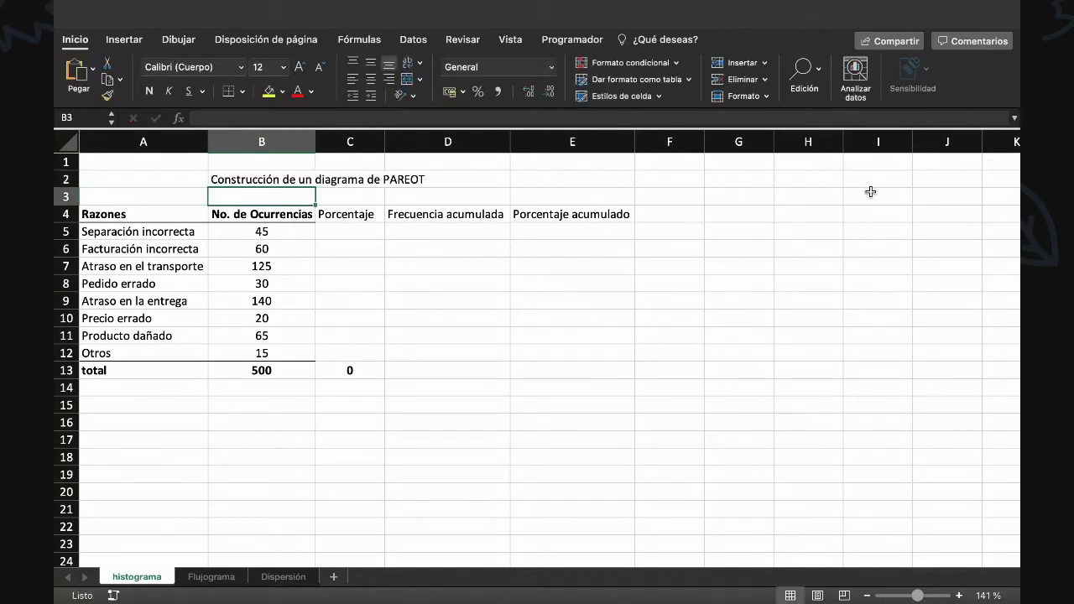
{"action": "key", "text": "Up"}
{"action": "left_click", "coordinate": [451, 115]}
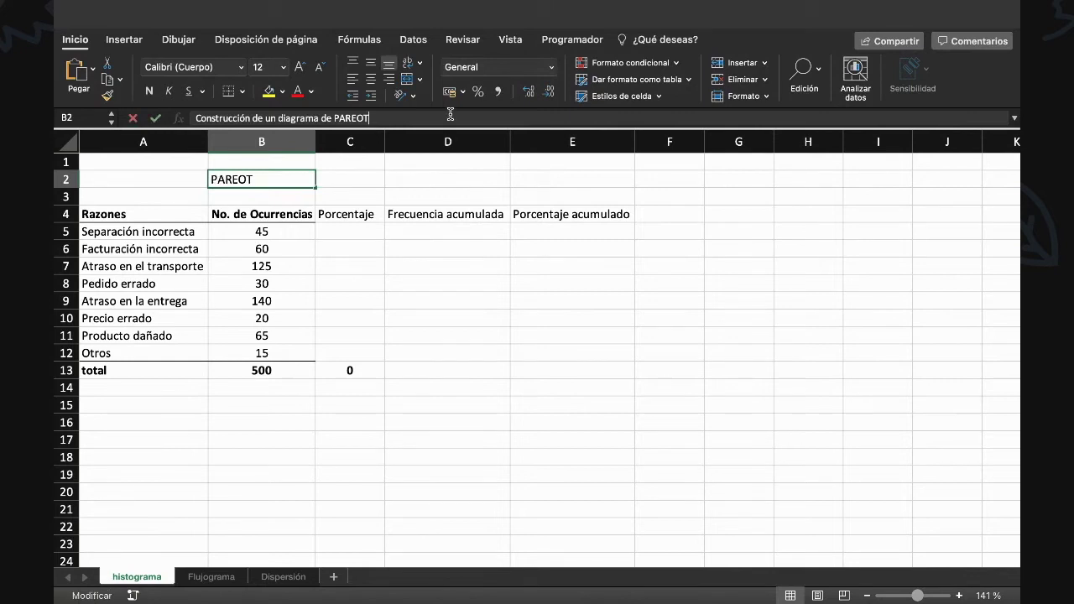
{"action": "key", "text": "BackSpace"}
{"action": "key", "text": "BackSpace"}
{"action": "type", "text": "TO"}
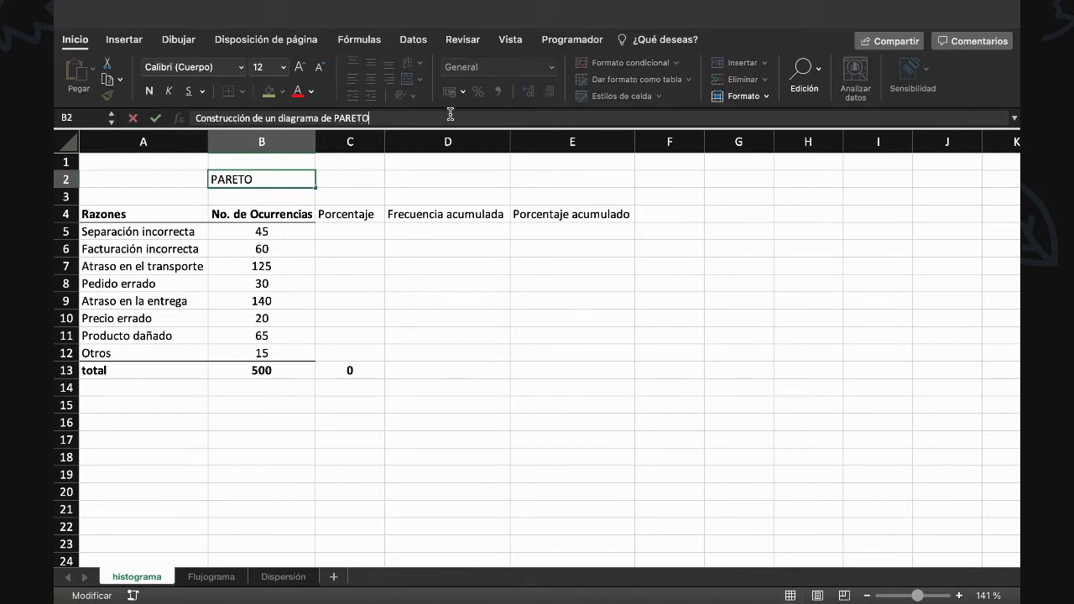
{"action": "key", "text": "Return"}
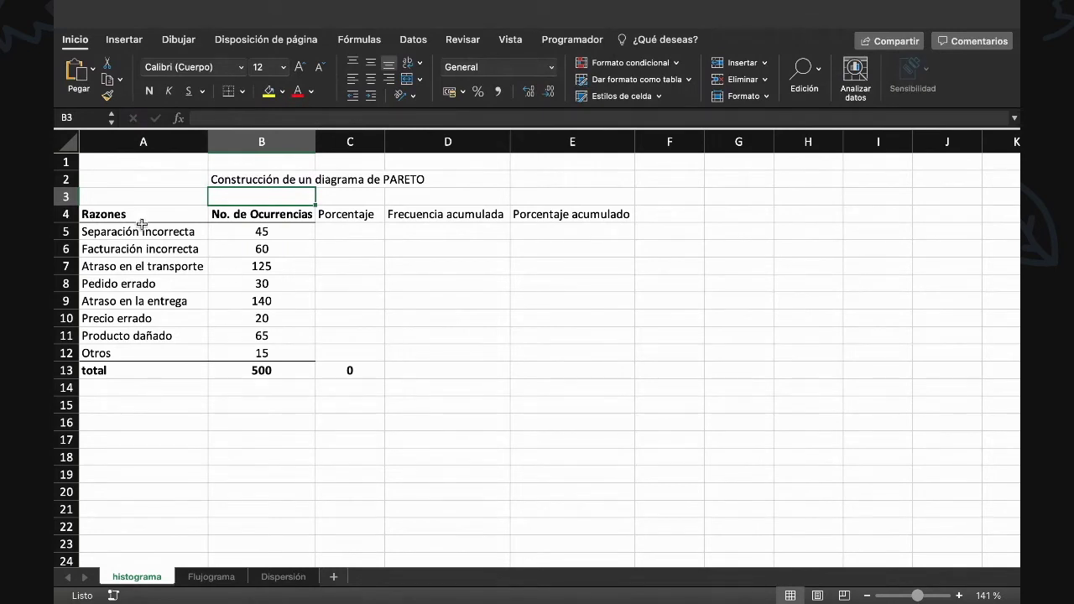
{"action": "left_click_drag", "start_coordinate": [126, 214], "coordinate": [253, 353]}
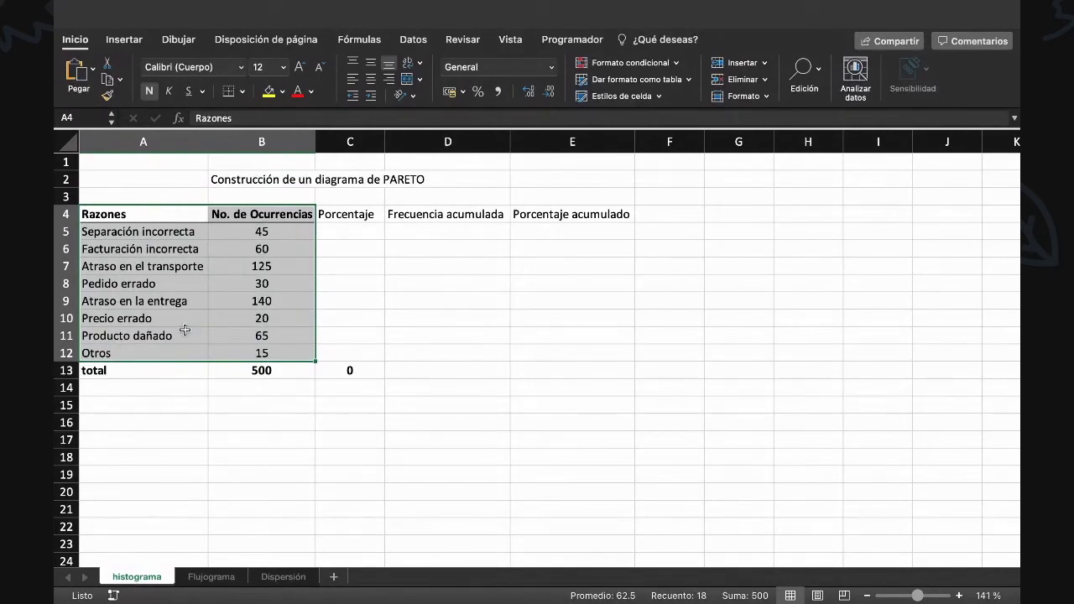
{"action": "left_click", "coordinate": [258, 232]}
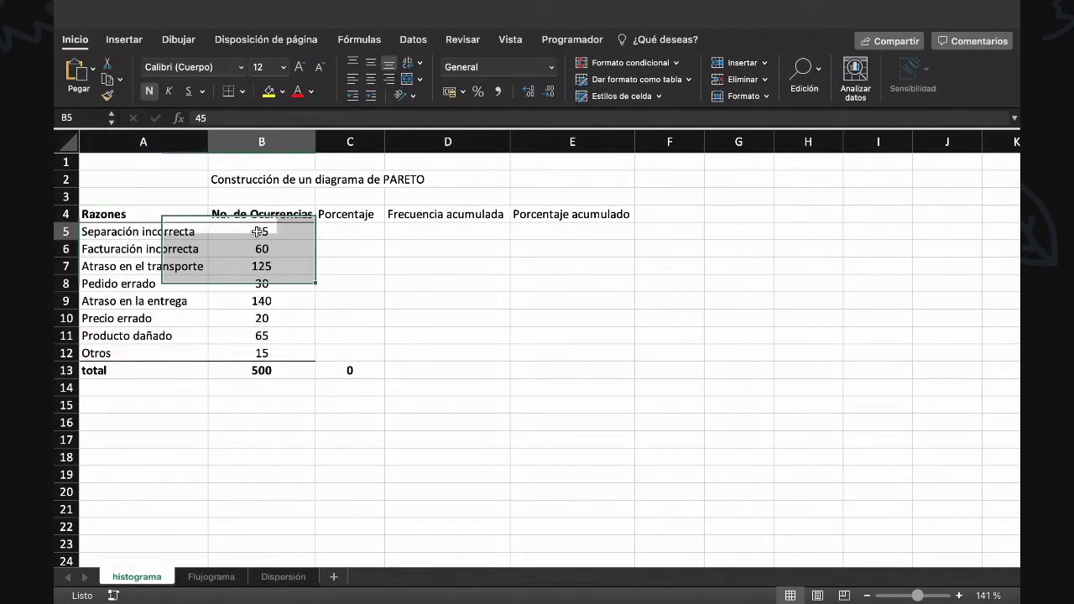
{"action": "left_click_drag", "start_coordinate": [258, 232], "coordinate": [262, 352]}
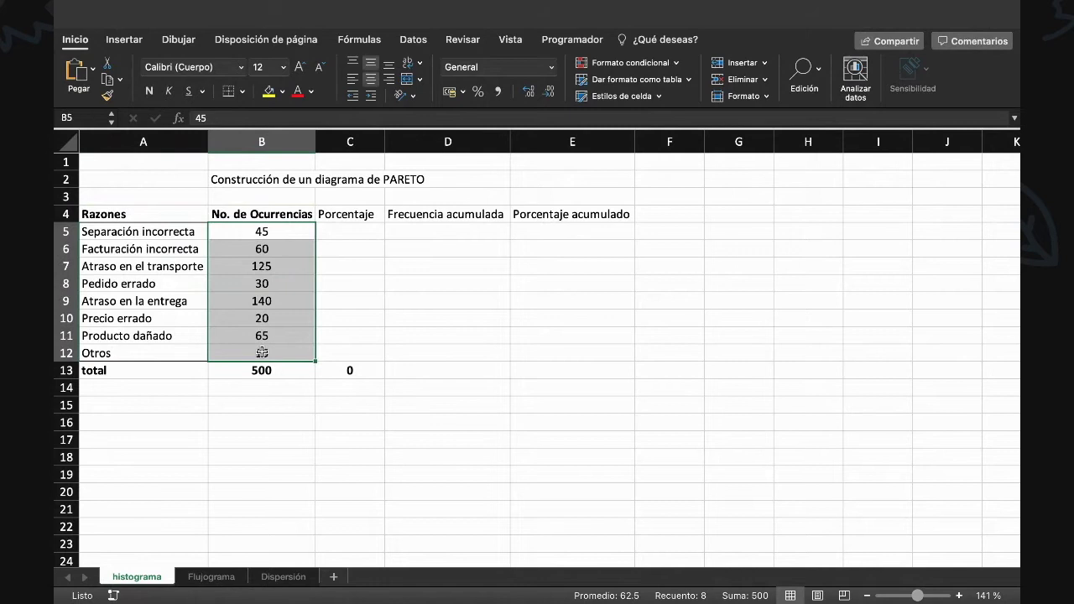
Clear the occurrences total in B13 and recalculate it with AutoSum as =SUMA(B5:B12)
{"action": "left_click", "coordinate": [285, 369]}
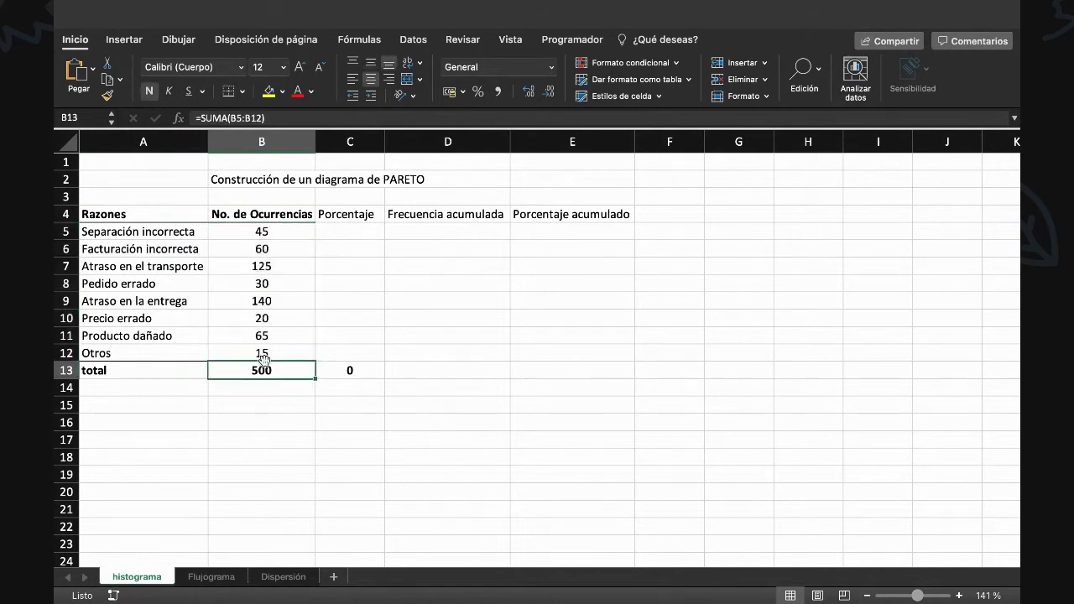
{"action": "key", "text": "Delete"}
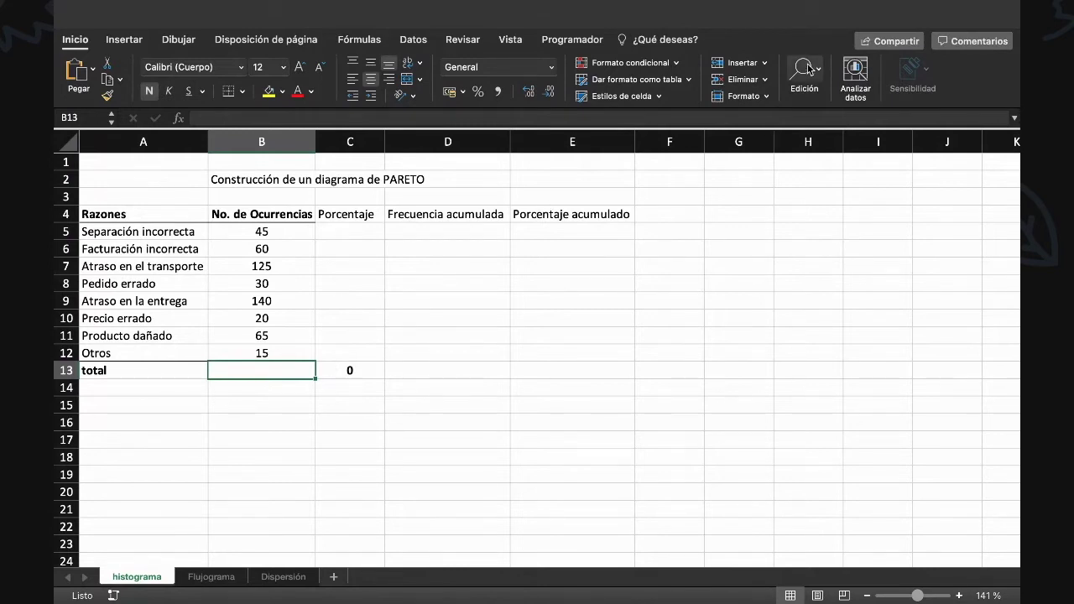
{"action": "key", "text": "super+shift+t"}
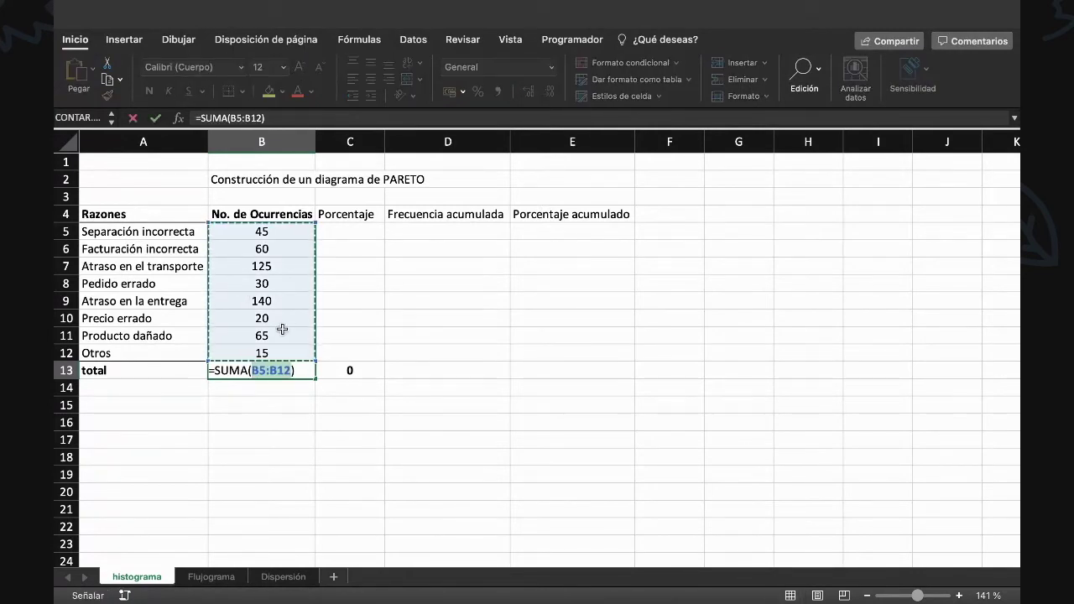
{"action": "key", "text": "Return"}
{"action": "left_click", "coordinate": [259, 366]}
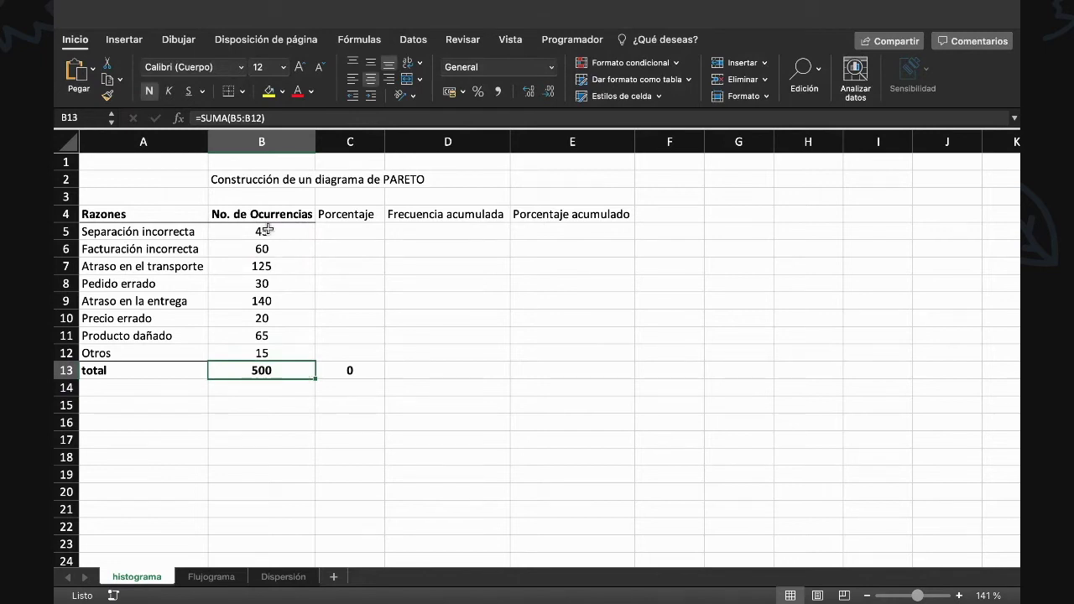
Calculate the first percentage in C5 with =(B5/$B$13)*100, keeping the total as an absolute reference
{"action": "left_click", "coordinate": [351, 227]}
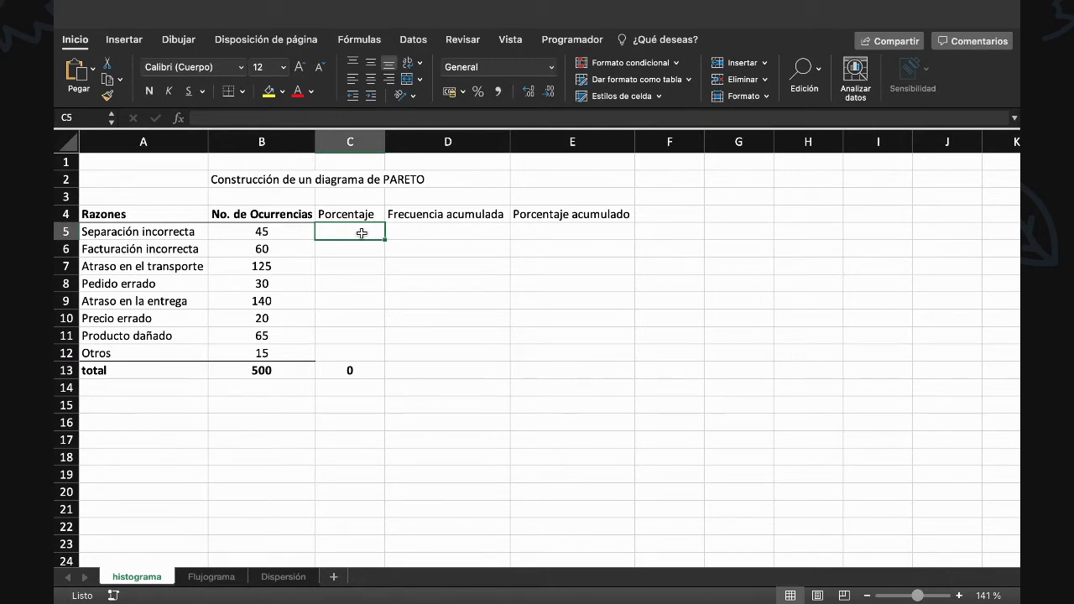
{"action": "type", "text": "="}
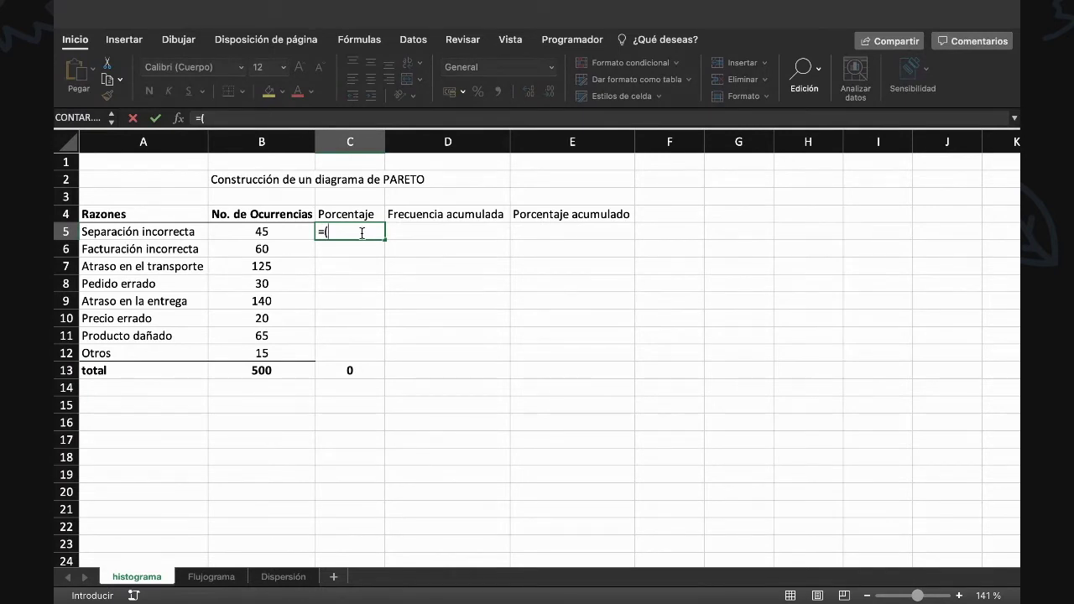
{"action": "type", "text": "("}
{"action": "left_click", "coordinate": [285, 229]}
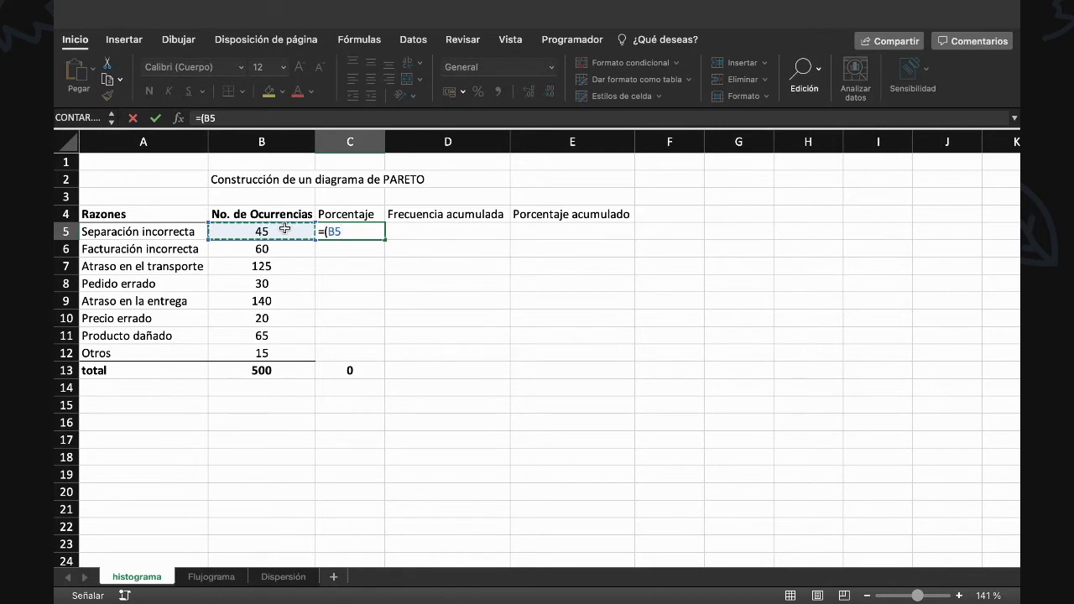
{"action": "type", "text": "/"}
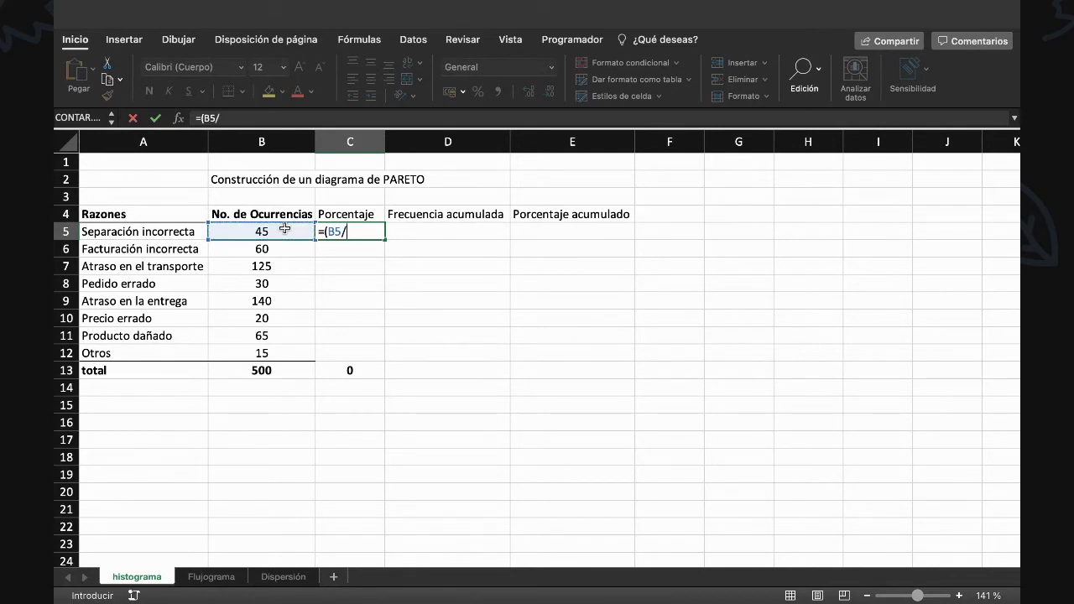
{"action": "left_click", "coordinate": [281, 370]}
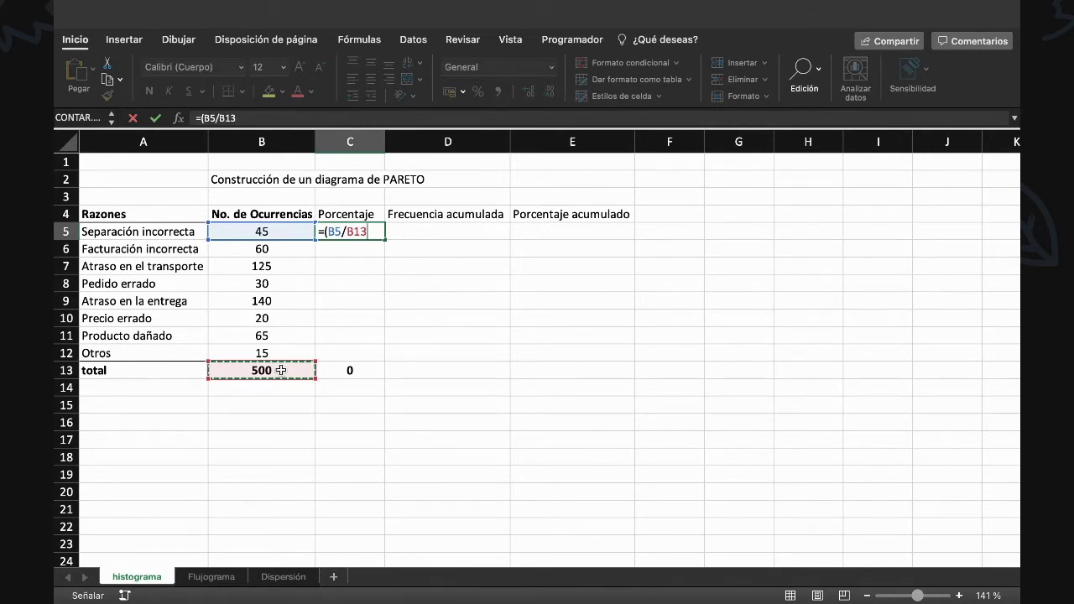
{"action": "key", "text": "F4"}
{"action": "type", "text": ")"}
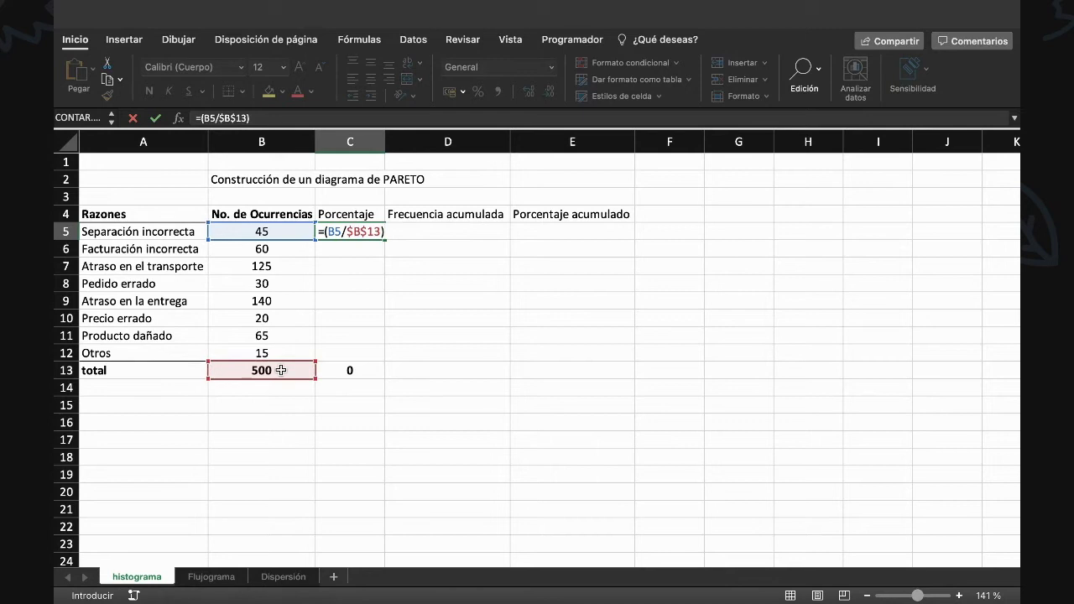
{"action": "type", "text": "*100"}
{"action": "key", "text": "Return"}
{"action": "left_click", "coordinate": [338, 228]}
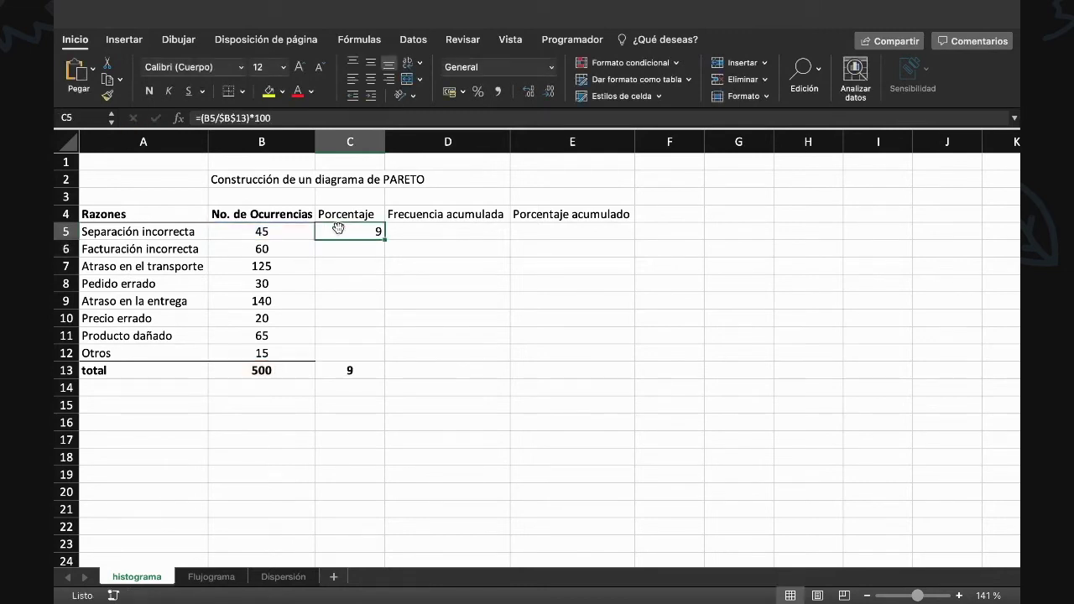
Fill the C5 percentage formula down to C12 and center the values horizontally and vertically
{"action": "left_click", "coordinate": [288, 235]}
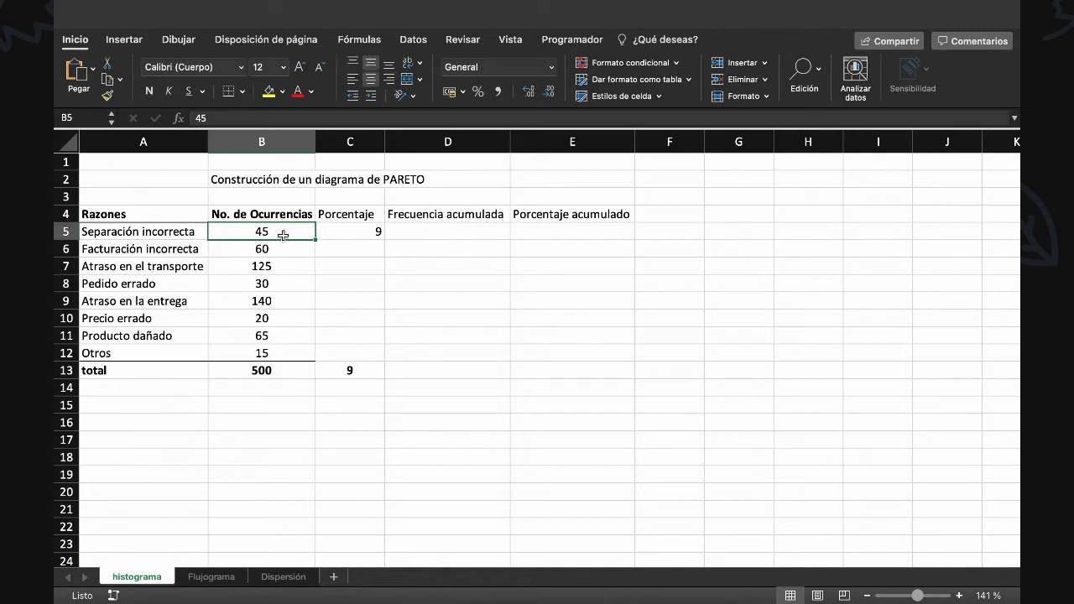
{"action": "left_click", "coordinate": [351, 232]}
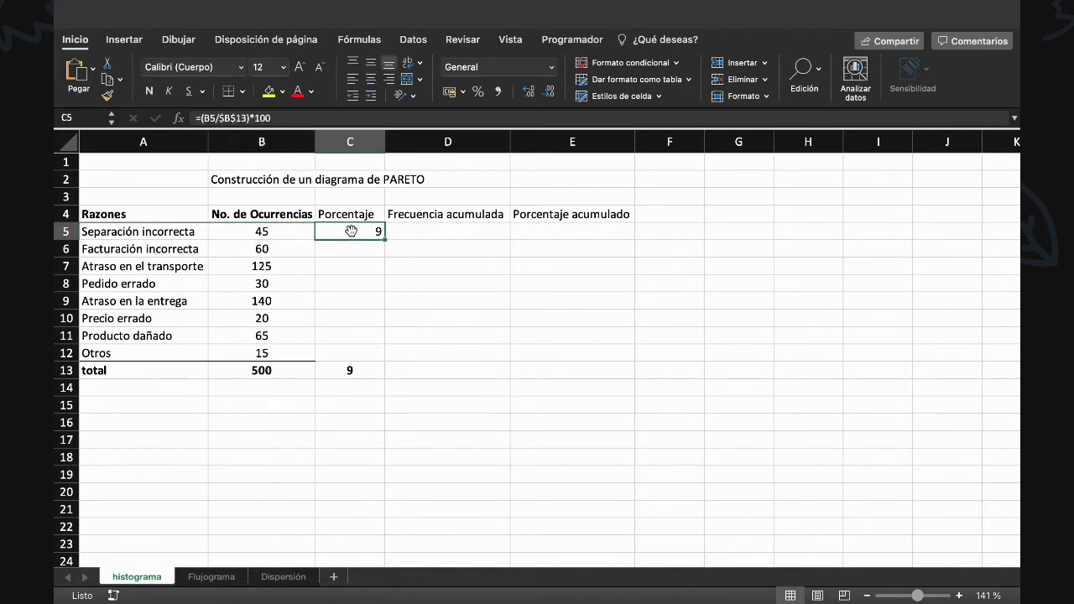
{"action": "left_click_drag", "start_coordinate": [385, 240], "coordinate": [382, 359]}
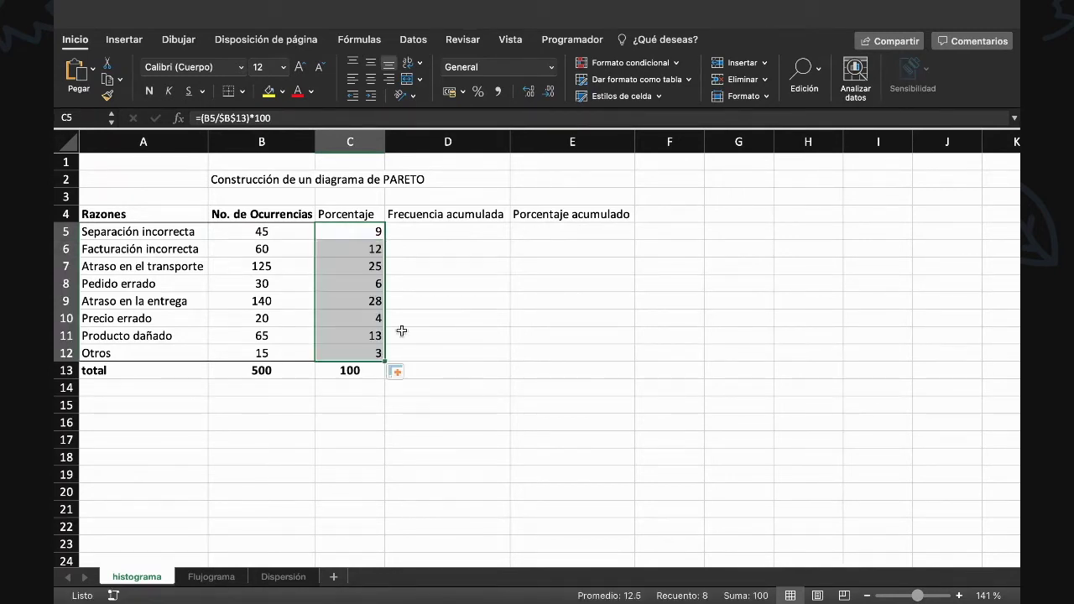
{"action": "left_click", "coordinate": [370, 79]}
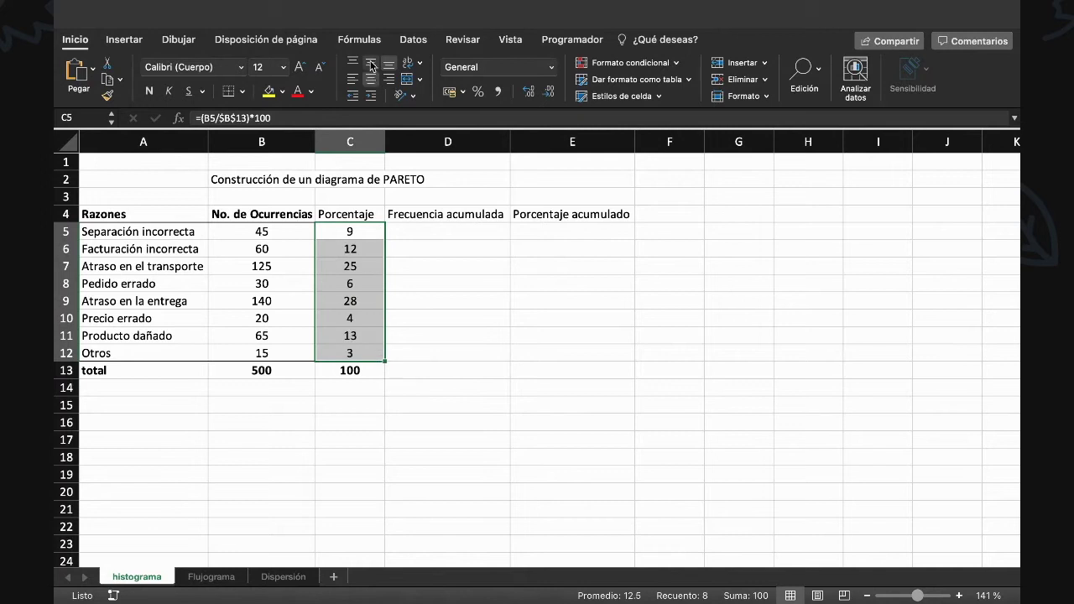
{"action": "left_click", "coordinate": [372, 66]}
{"action": "left_click", "coordinate": [510, 290]}
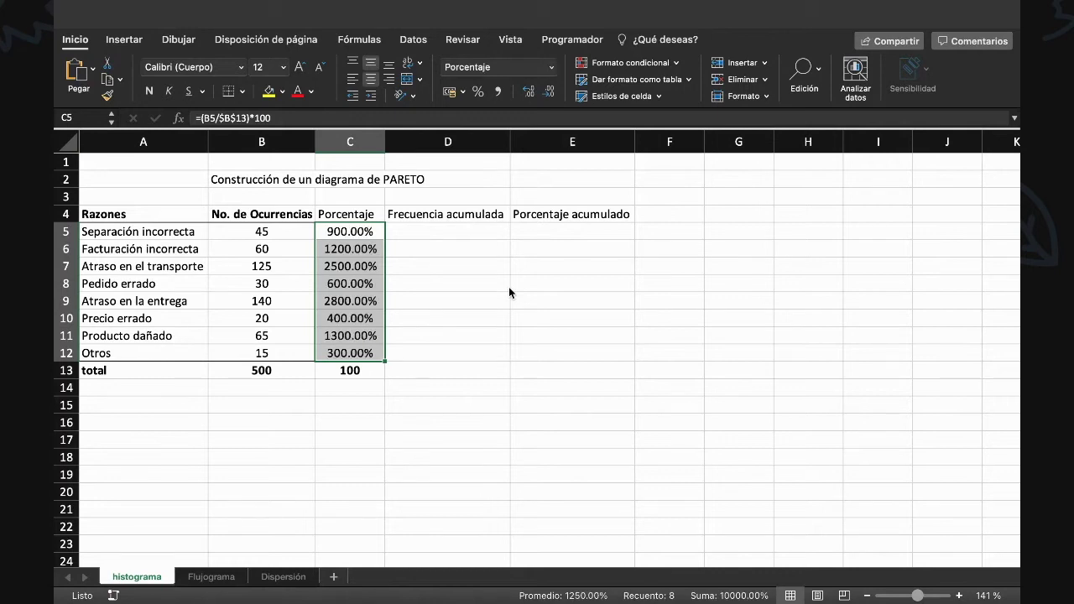
{"action": "left_click", "coordinate": [546, 94]}
{"action": "left_click", "coordinate": [546, 94]}
{"action": "key", "text": "super+z"}
{"action": "key", "text": "super+z"}
{"action": "key", "text": "super+z"}
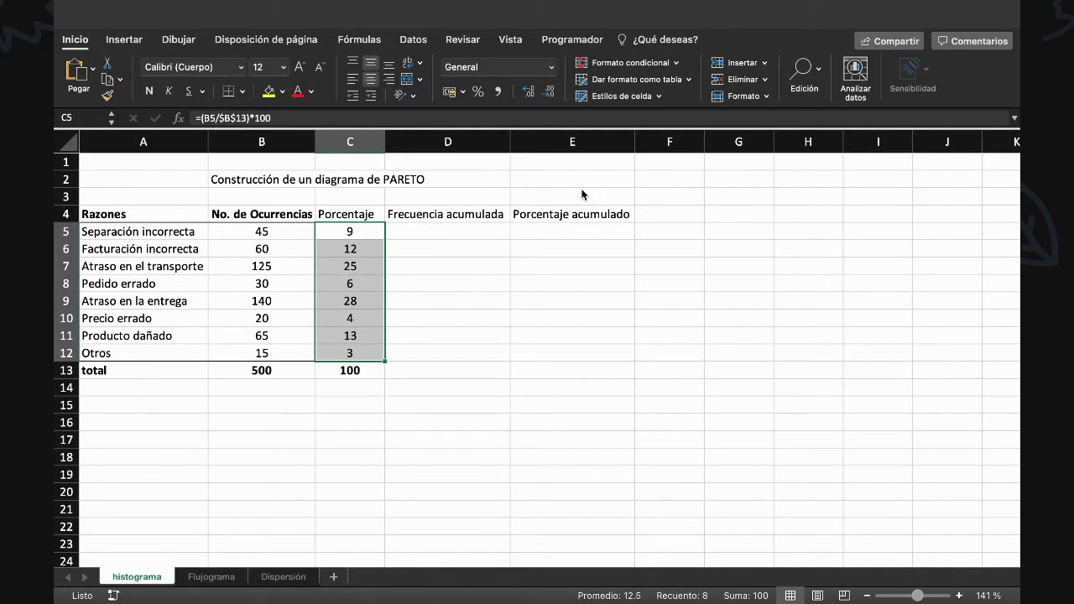
Make all the column headings in row 4 bold
{"action": "left_click", "coordinate": [65, 214]}
{"action": "left_click", "coordinate": [148, 90]}
{"action": "left_click", "coordinate": [148, 91]}
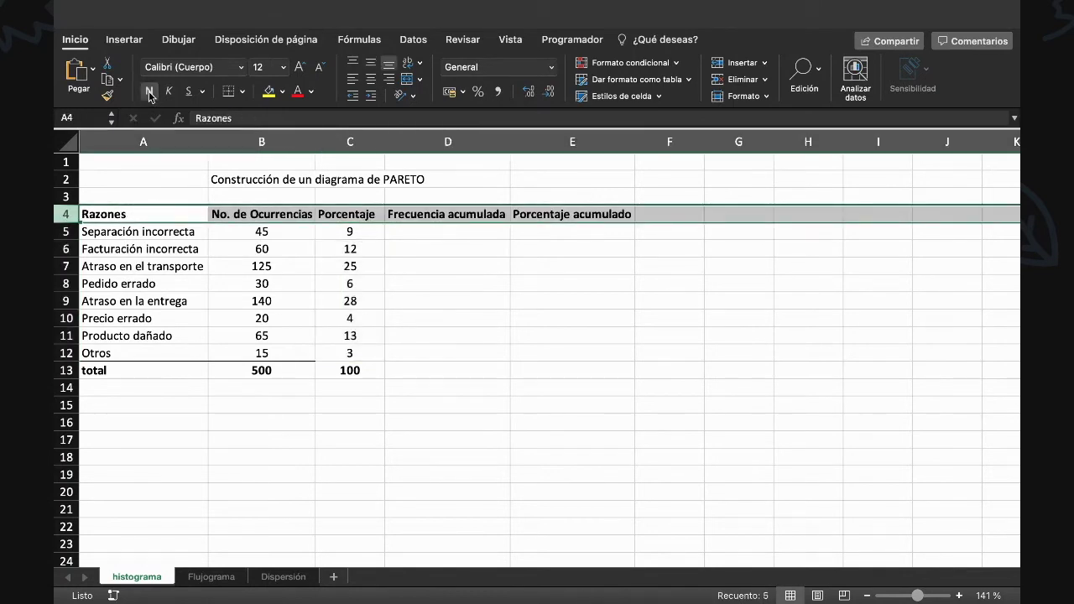
Review the percentage of each reason from C5 down to the total in C13
{"action": "left_click", "coordinate": [359, 233]}
{"action": "key", "text": "Down"}
{"action": "key", "text": "Down"}
{"action": "key", "text": "Down"}
{"action": "key", "text": "Down"}
{"action": "key", "text": "Down"}
{"action": "key", "text": "Down"}
{"action": "key", "text": "Down"}
{"action": "key", "text": "Down"}
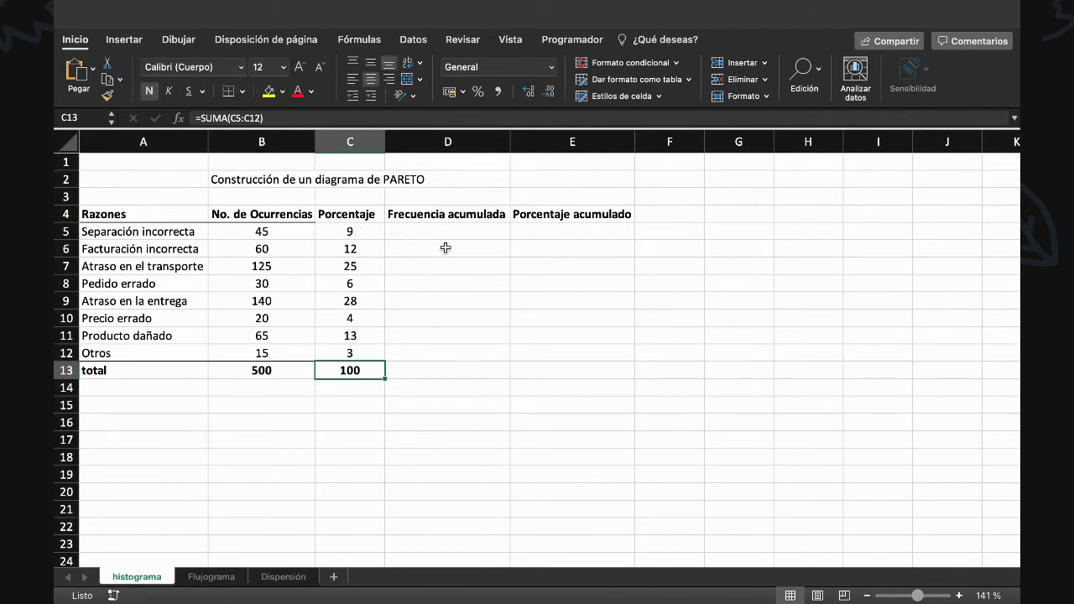
Enter =B5 in D5 as the first cumulative frequency and select the range D5:D12
{"action": "left_click", "coordinate": [442, 231]}
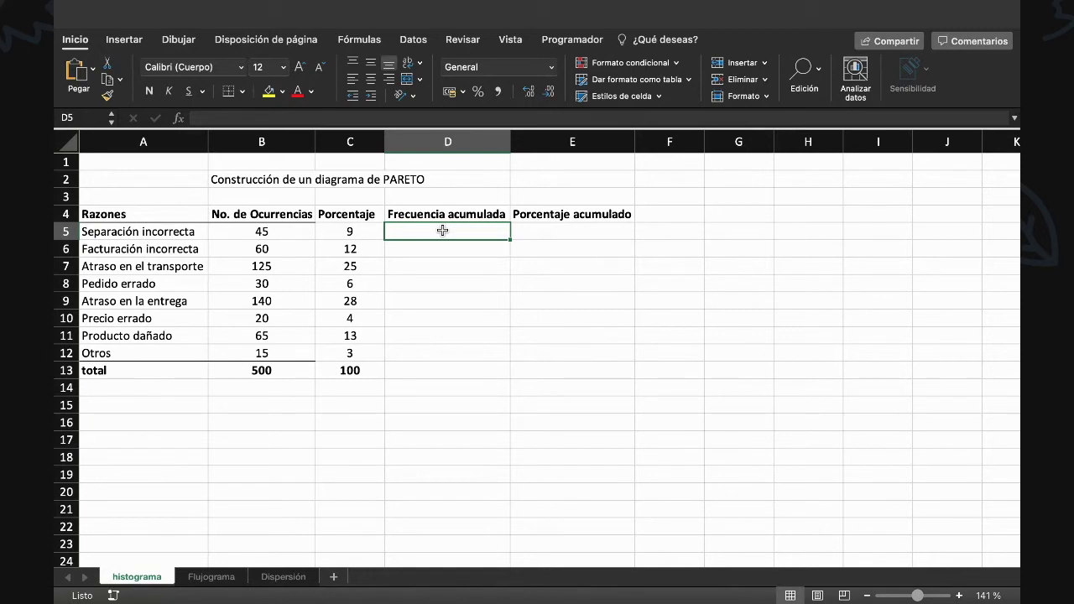
{"action": "type", "text": "="}
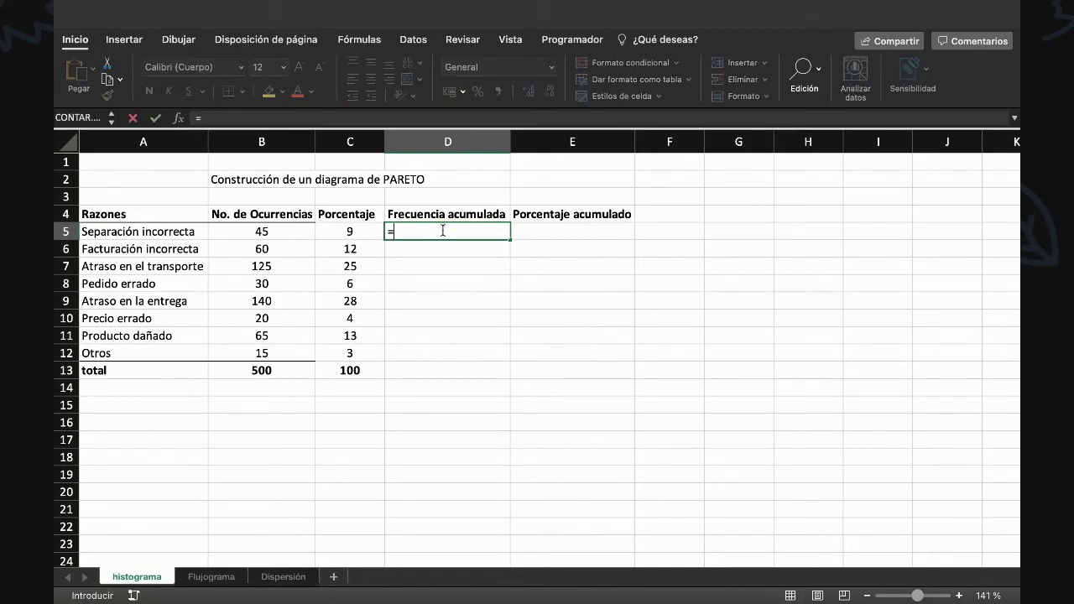
{"action": "left_click", "coordinate": [303, 236]}
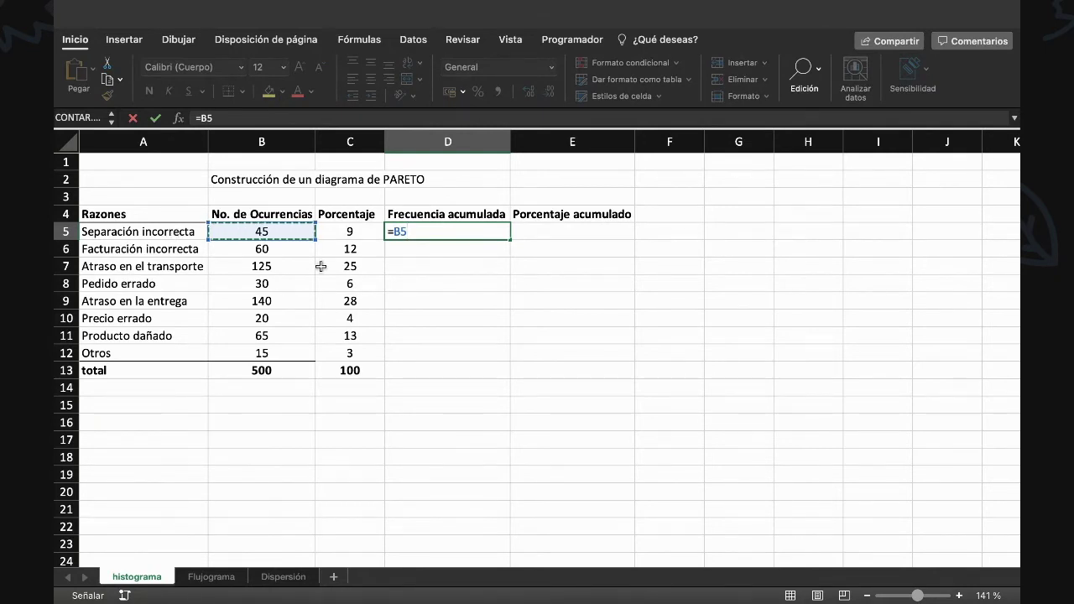
{"action": "key", "text": "Return"}
{"action": "left_click_drag", "start_coordinate": [482, 232], "coordinate": [464, 345]}
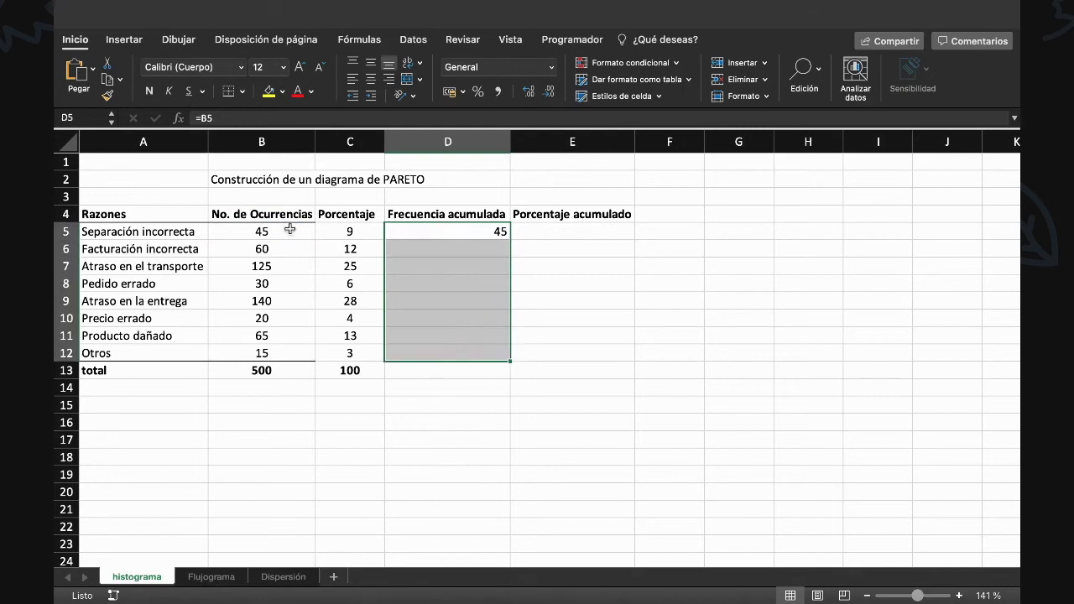
Center the cumulative frequency cells D5:D12 horizontally and vertically
{"action": "left_click", "coordinate": [370, 78]}
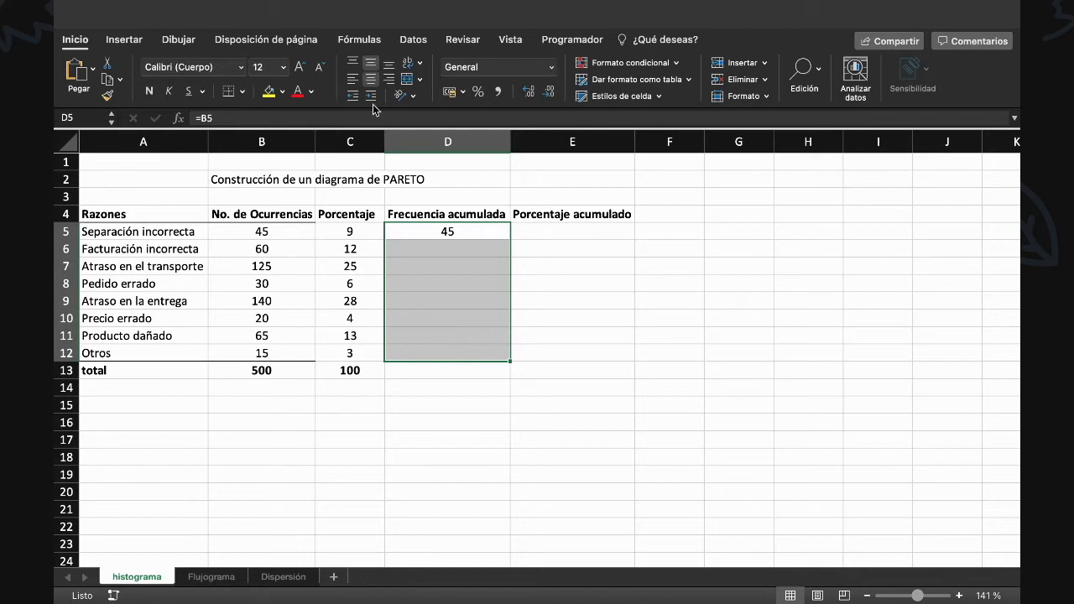
{"action": "left_click", "coordinate": [428, 250]}
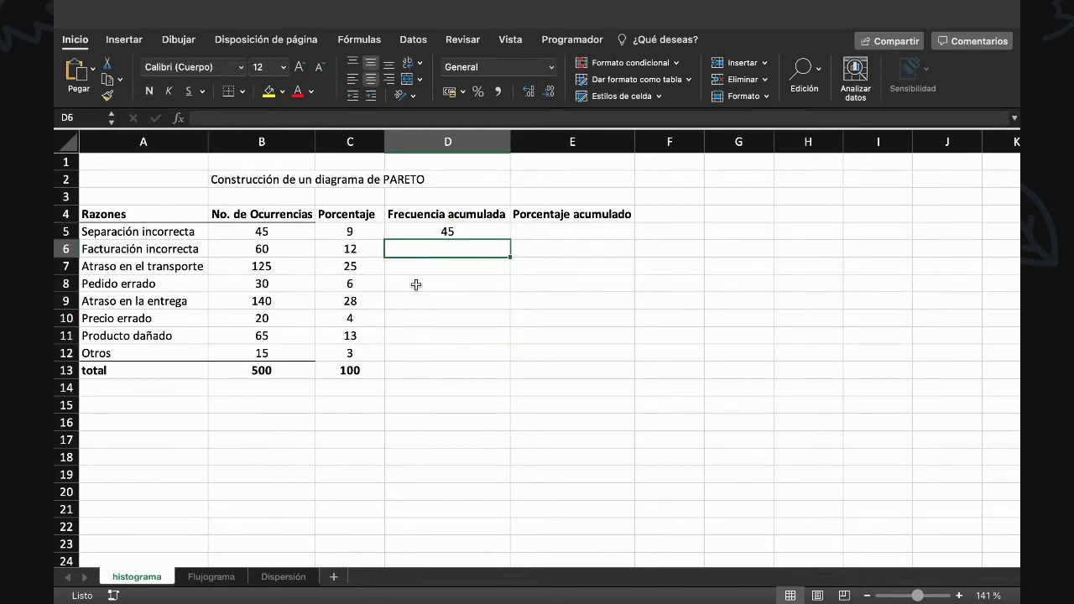
{"action": "left_click", "coordinate": [436, 233]}
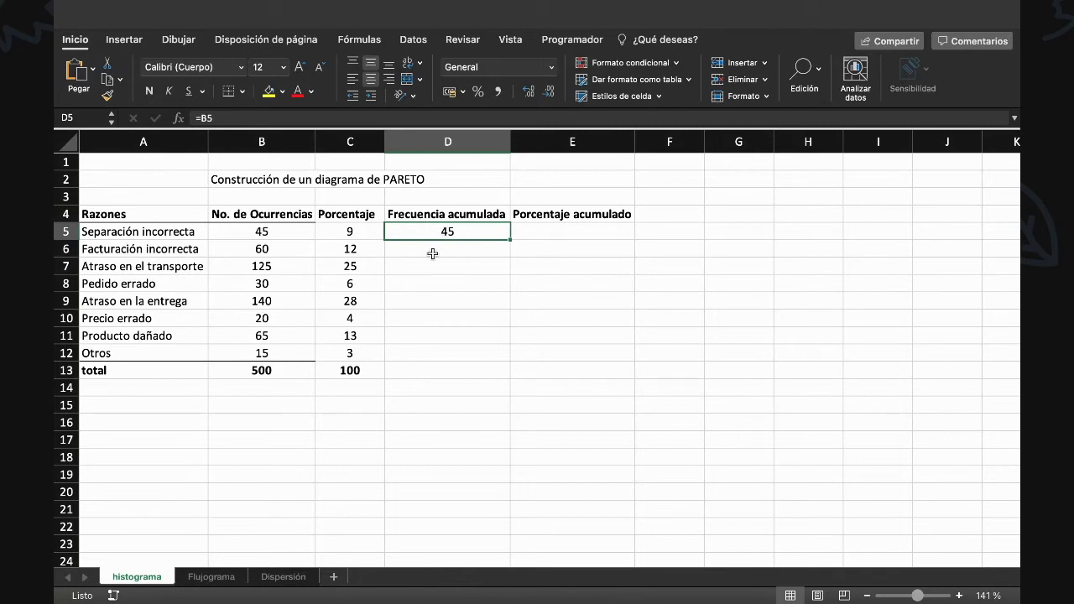
Enter =D5+B6 in D6 as the second cumulative frequency
{"action": "left_click", "coordinate": [432, 253]}
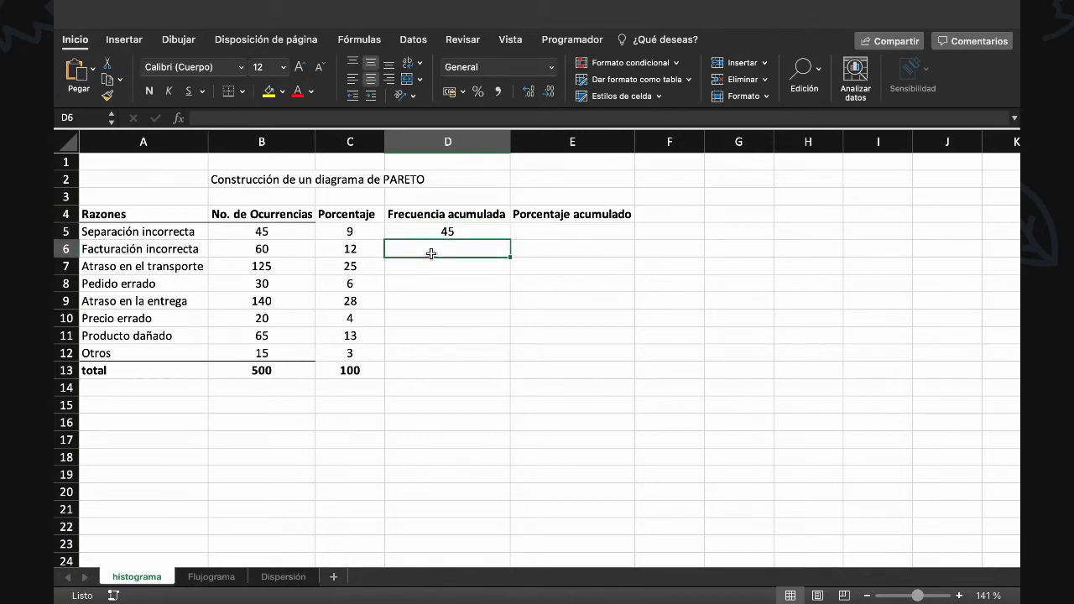
{"action": "type", "text": "="}
{"action": "left_click", "coordinate": [463, 232]}
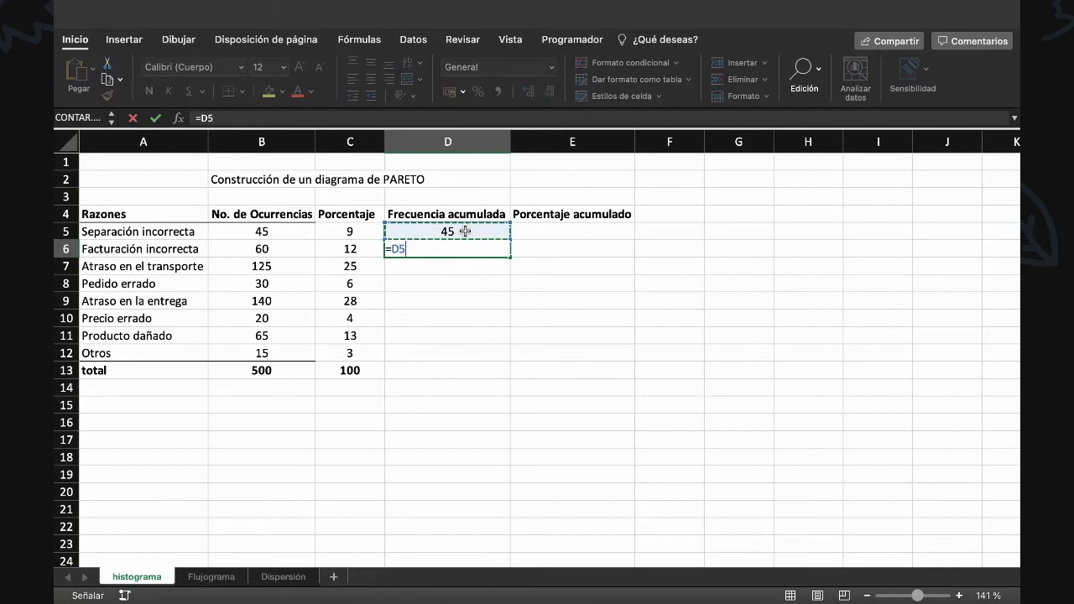
{"action": "type", "text": "+"}
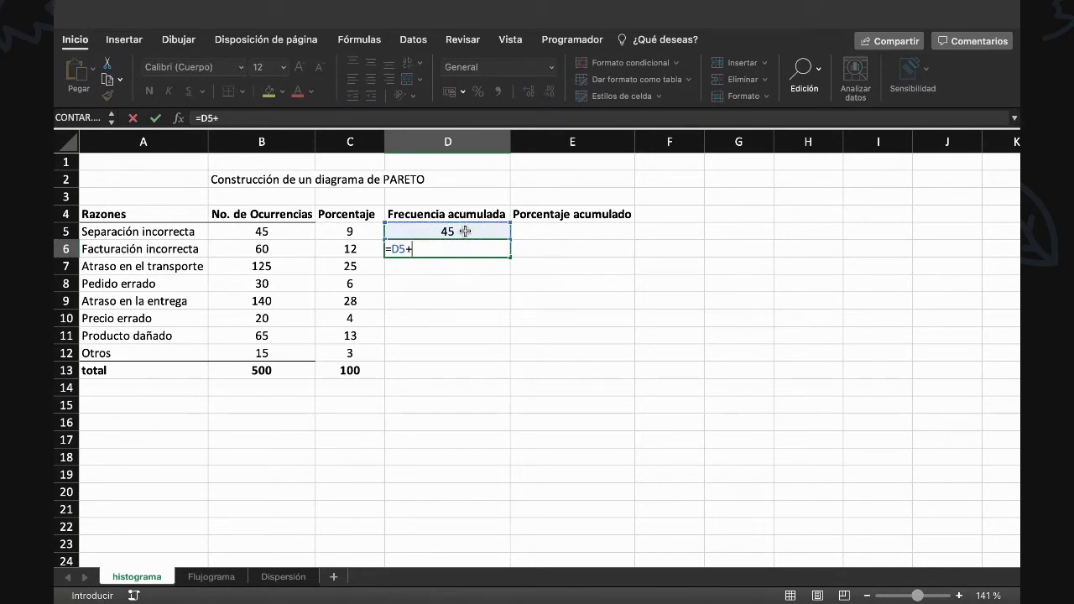
{"action": "left_click", "coordinate": [261, 249]}
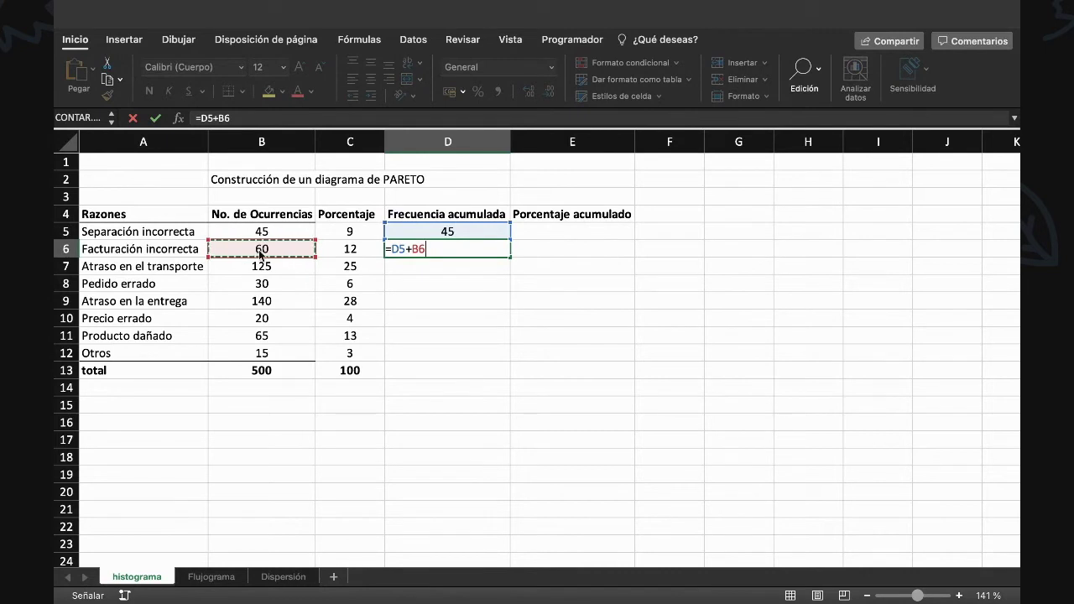
{"action": "key", "text": "Return"}
Fill the D6 cumulative frequency formula down to D12 and compare the last value with the total in B13
{"action": "left_click", "coordinate": [411, 252]}
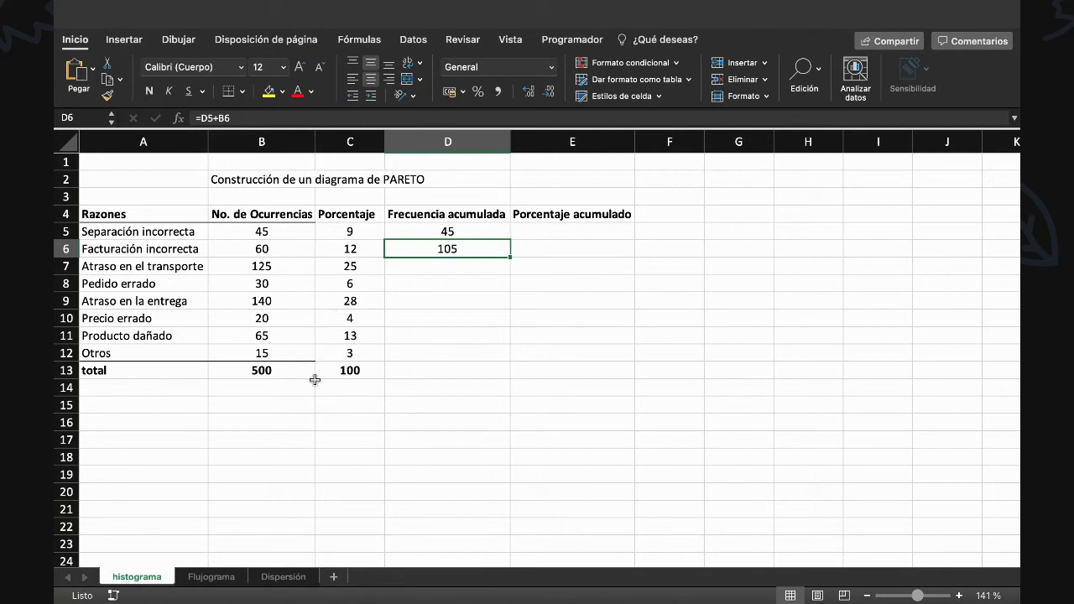
{"action": "left_click_drag", "start_coordinate": [511, 258], "coordinate": [502, 358]}
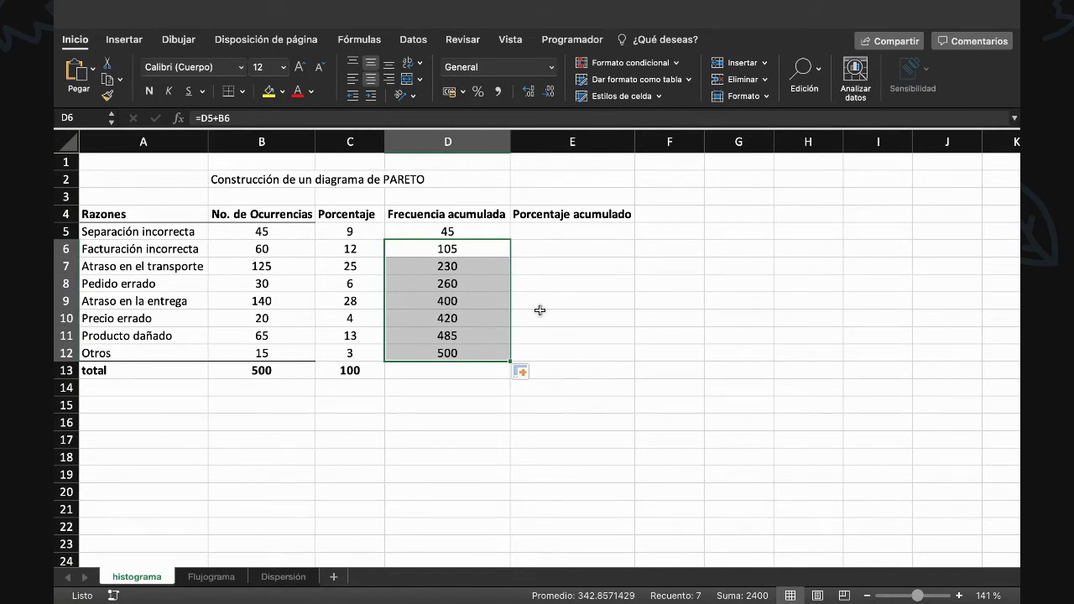
{"action": "key", "text": "super+z"}
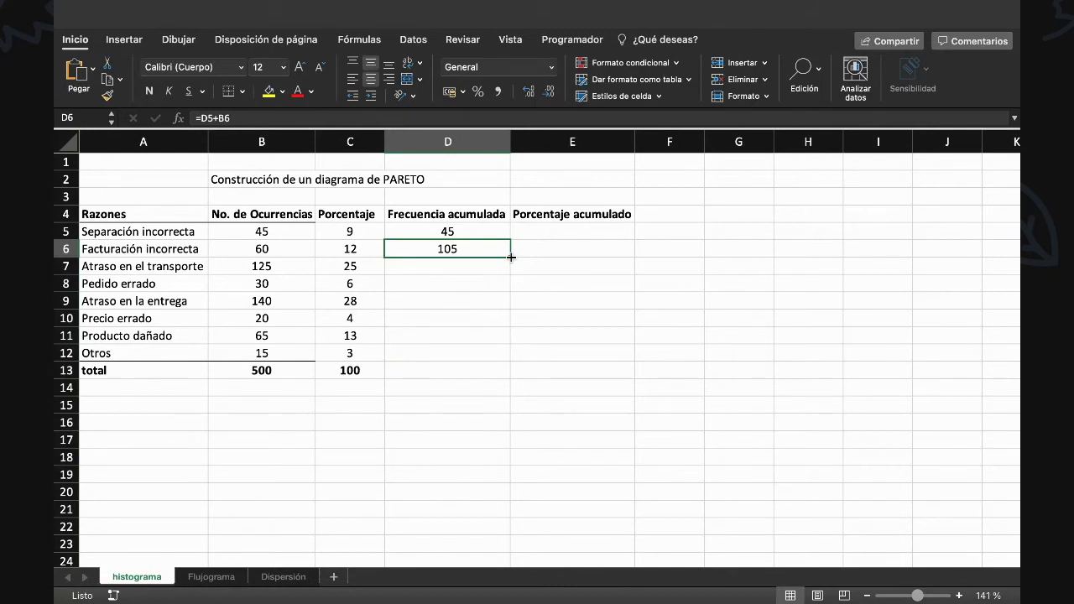
{"action": "left_click_drag", "start_coordinate": [510, 255], "coordinate": [506, 359]}
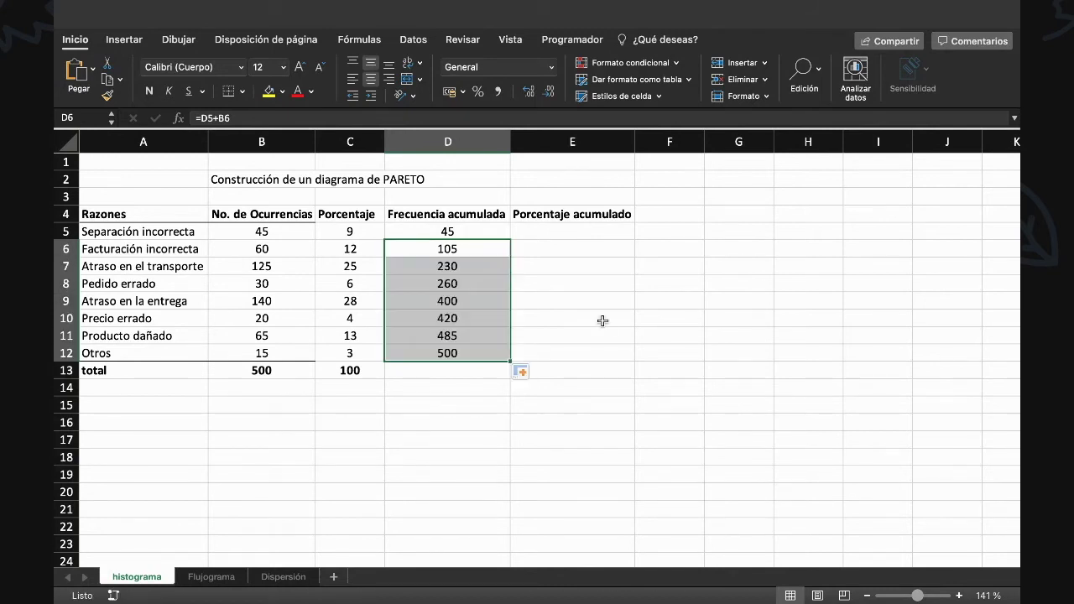
{"action": "left_click", "coordinate": [453, 351]}
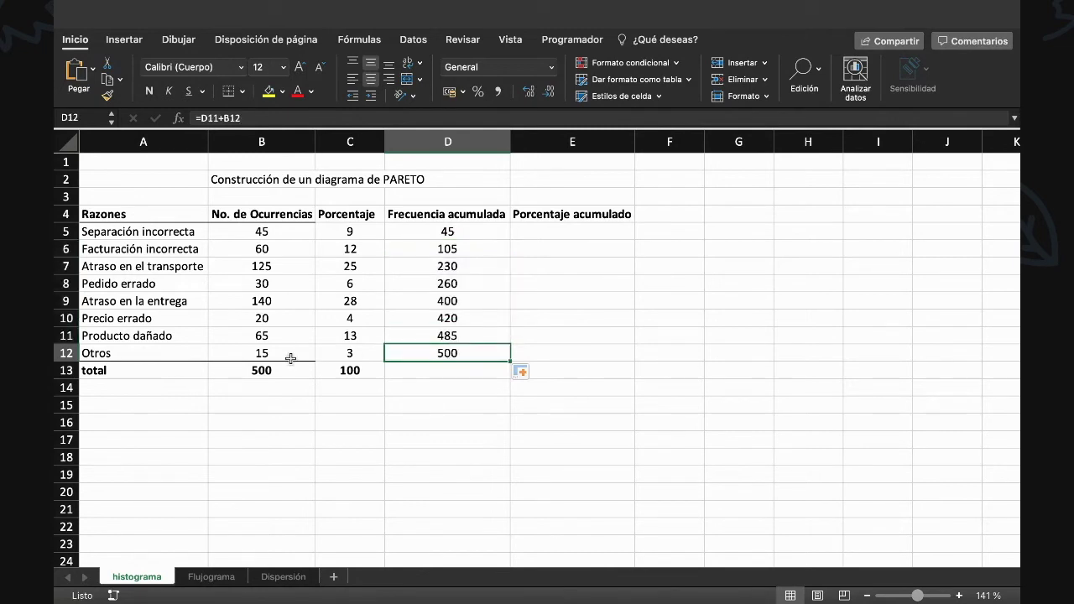
{"action": "left_click", "coordinate": [267, 370]}
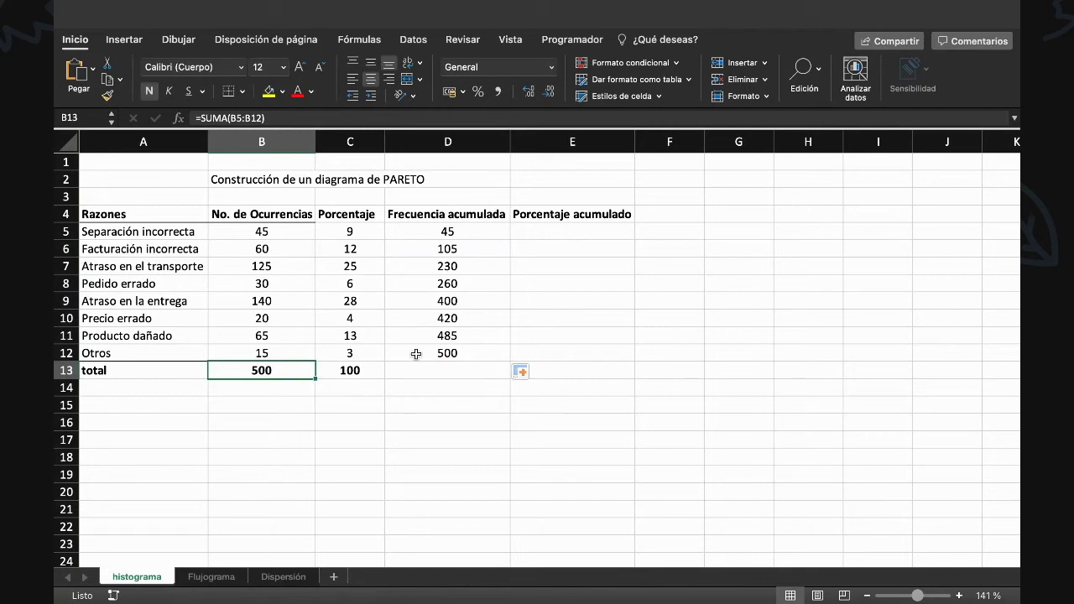
Enter =C5 in E5 as the first cumulative percentage
{"action": "left_click", "coordinate": [619, 232]}
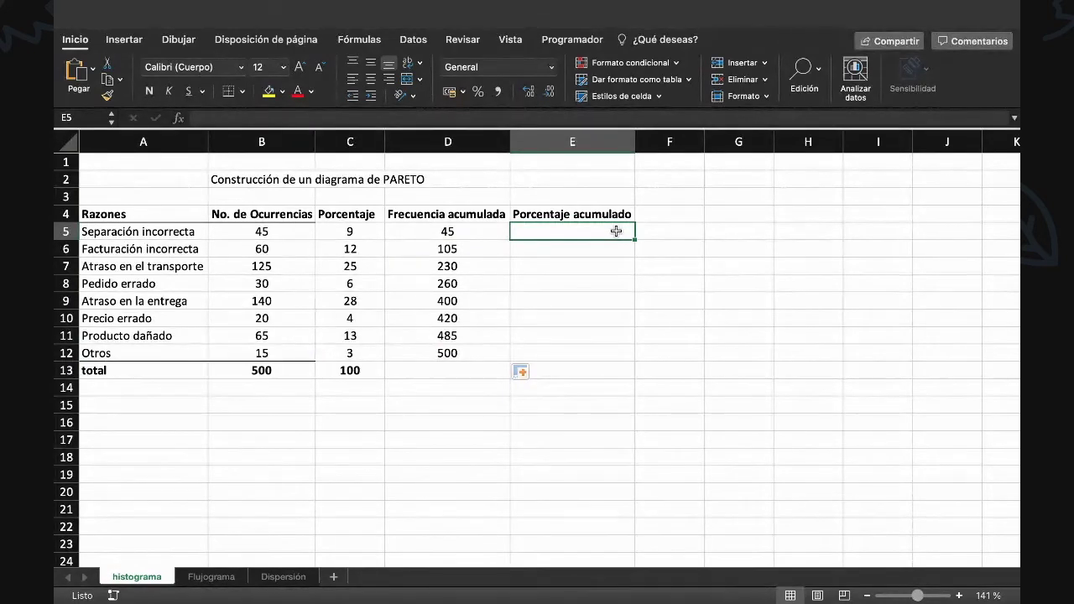
{"action": "type", "text": "="}
{"action": "left_click", "coordinate": [376, 232]}
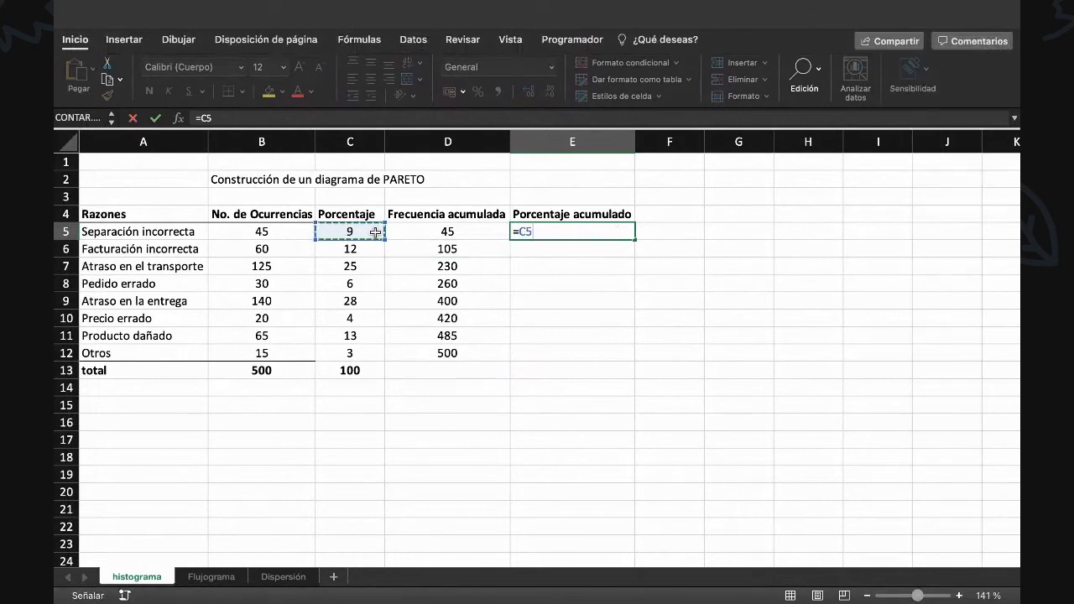
{"action": "key", "text": "Return"}
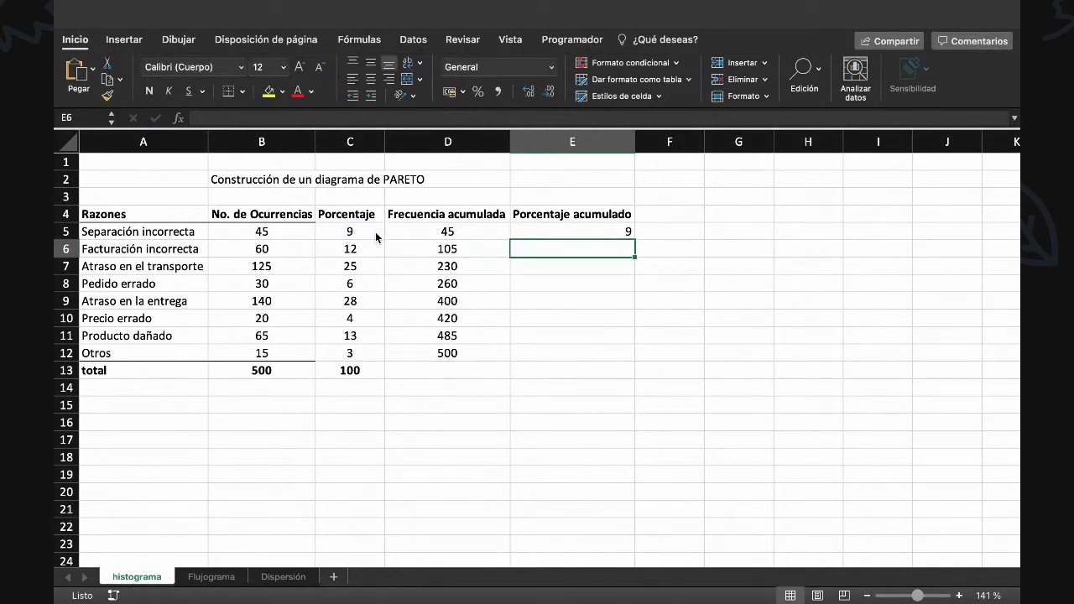
Enter =E5+C6 in E6 as the second cumulative percentage
{"action": "type", "text": "="}
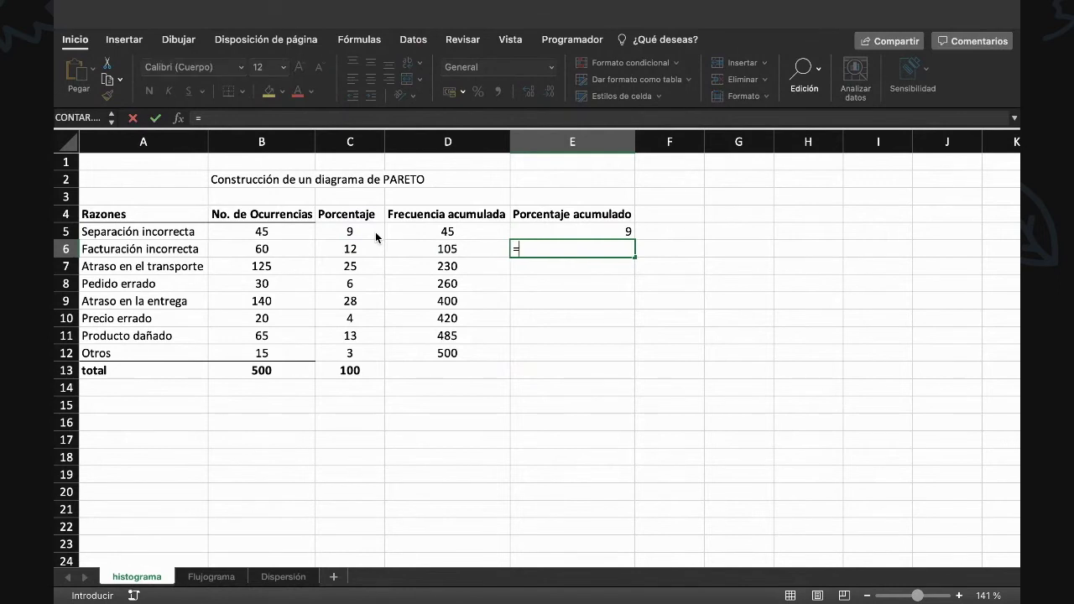
{"action": "left_click", "coordinate": [542, 228]}
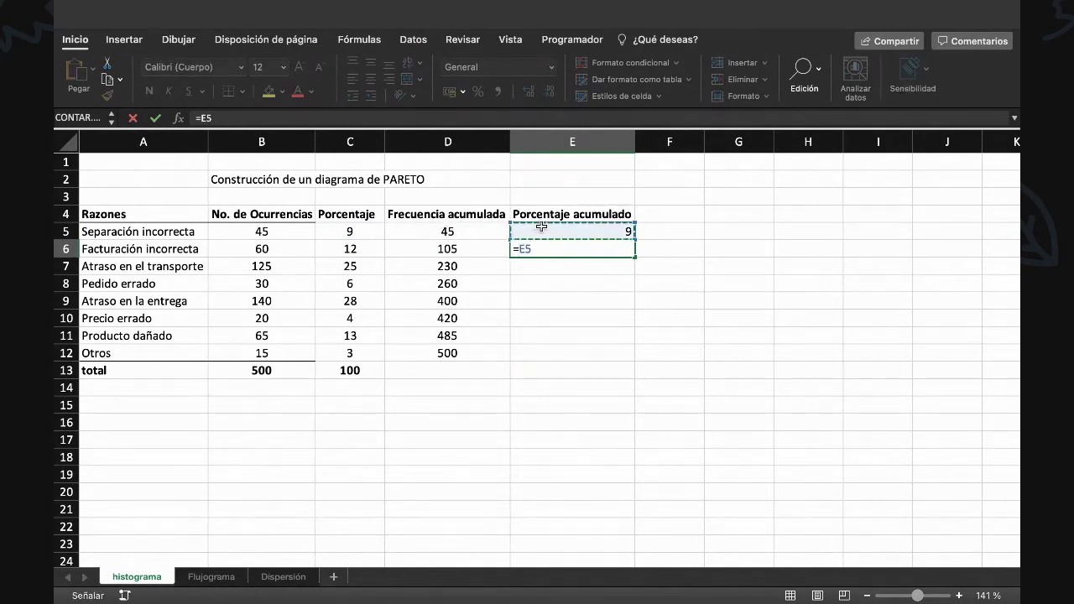
{"action": "type", "text": "+"}
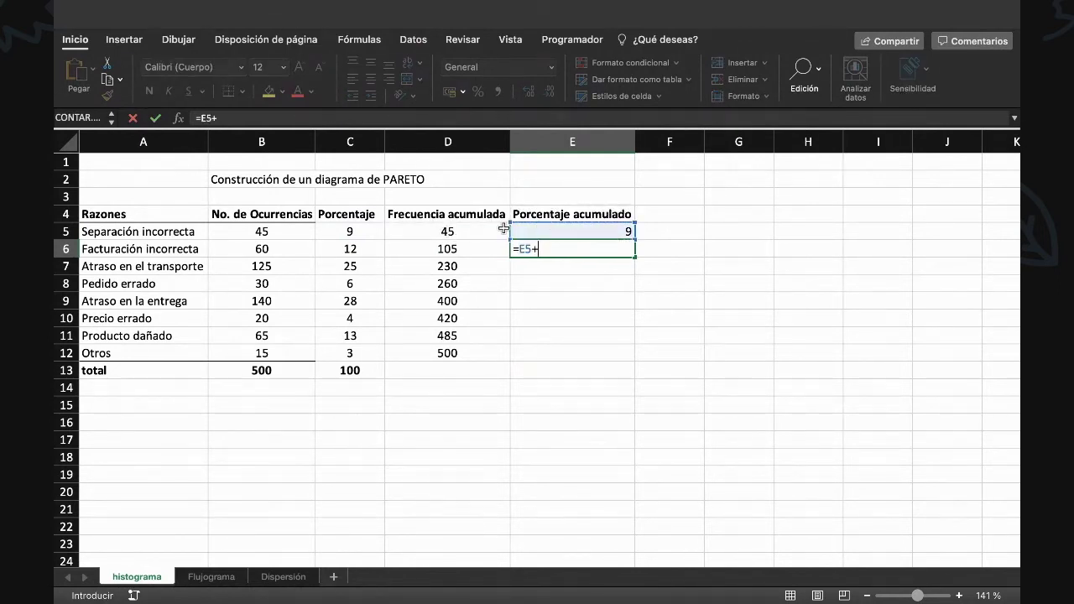
{"action": "left_click", "coordinate": [333, 250]}
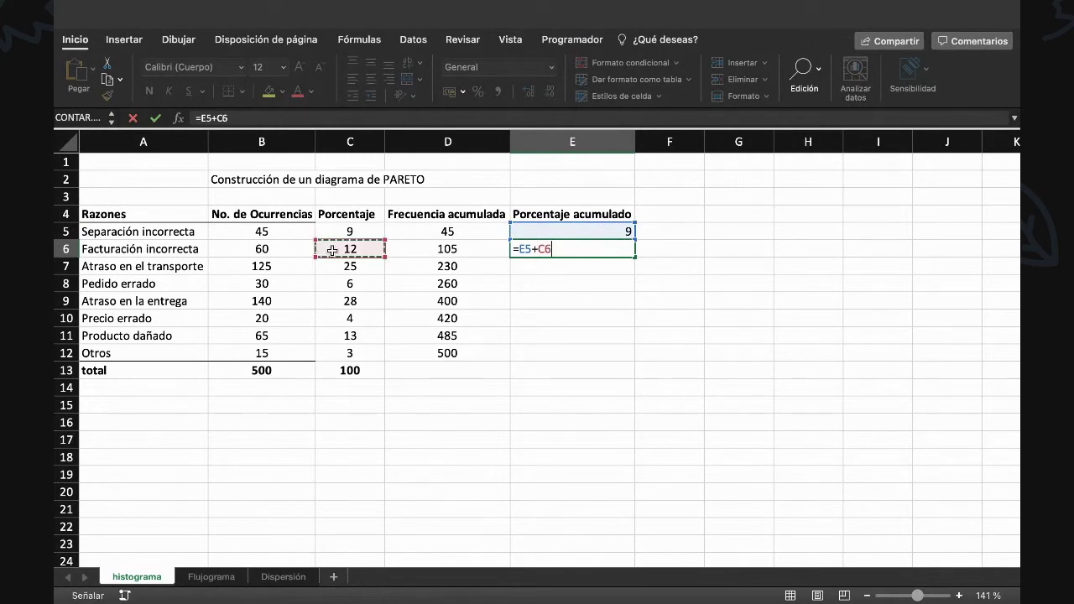
{"action": "key", "text": "Return"}
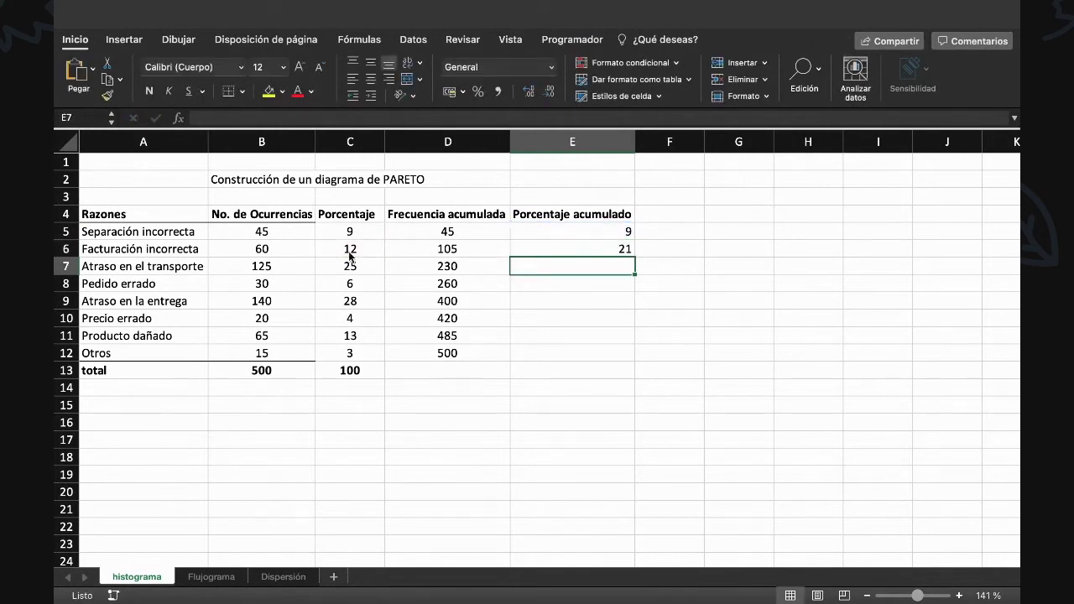
Fill the E6 cumulative percentage formula down to E12 and check the last cell
{"action": "left_click", "coordinate": [564, 245]}
{"action": "left_click", "coordinate": [363, 231]}
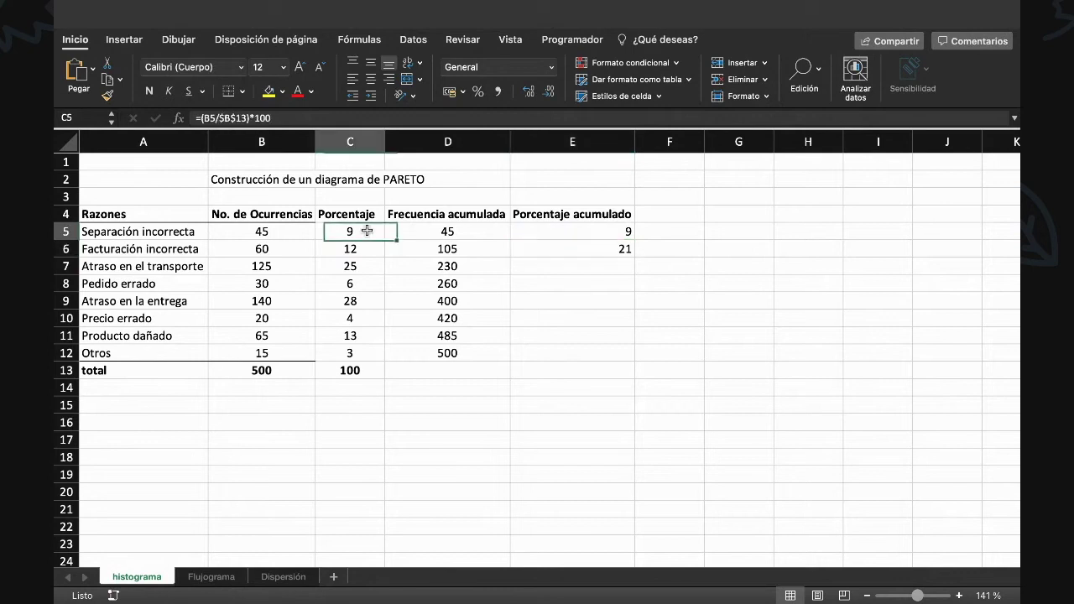
{"action": "left_click", "coordinate": [587, 227]}
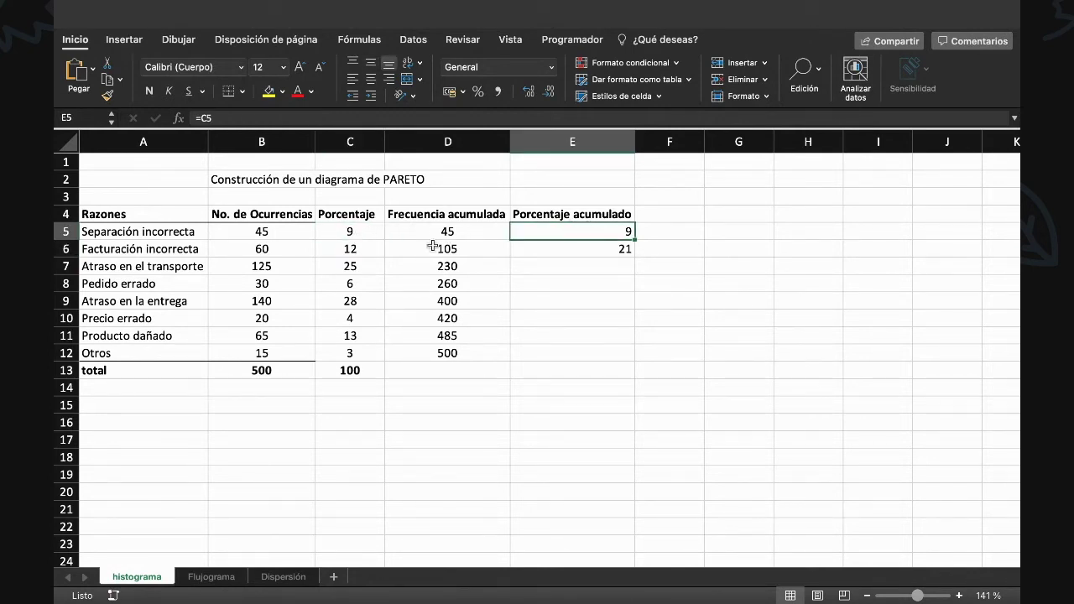
{"action": "left_click", "coordinate": [623, 250]}
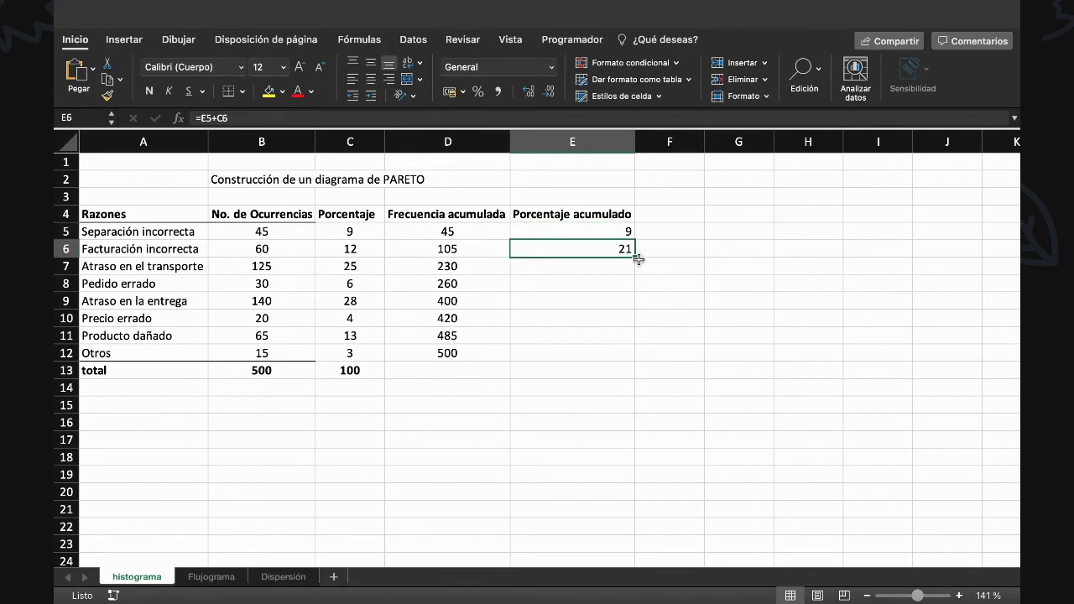
{"action": "left_click_drag", "start_coordinate": [634, 256], "coordinate": [638, 361]}
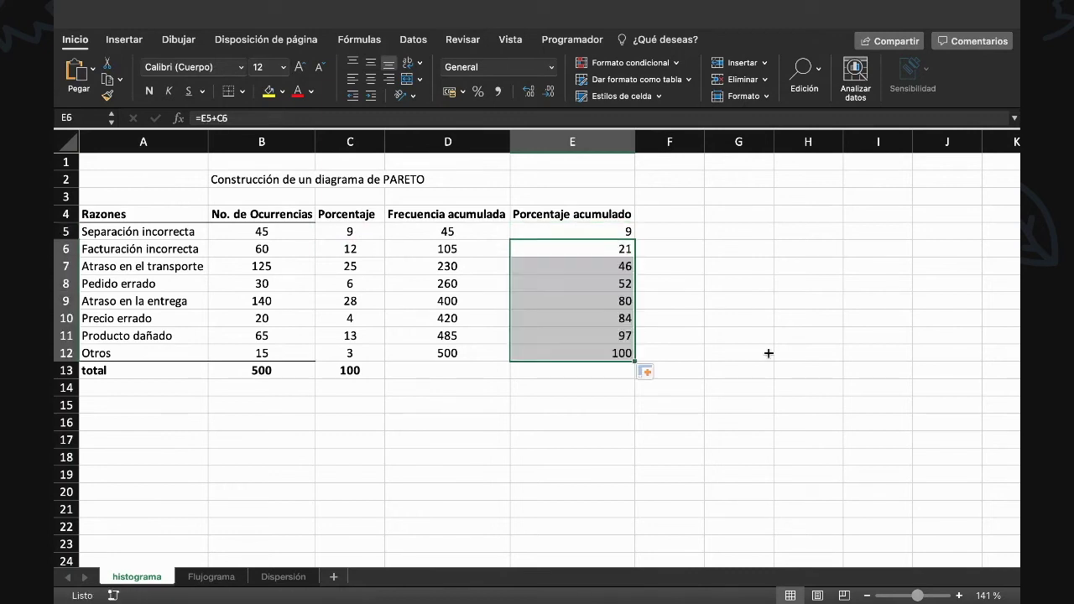
{"action": "left_click", "coordinate": [594, 347]}
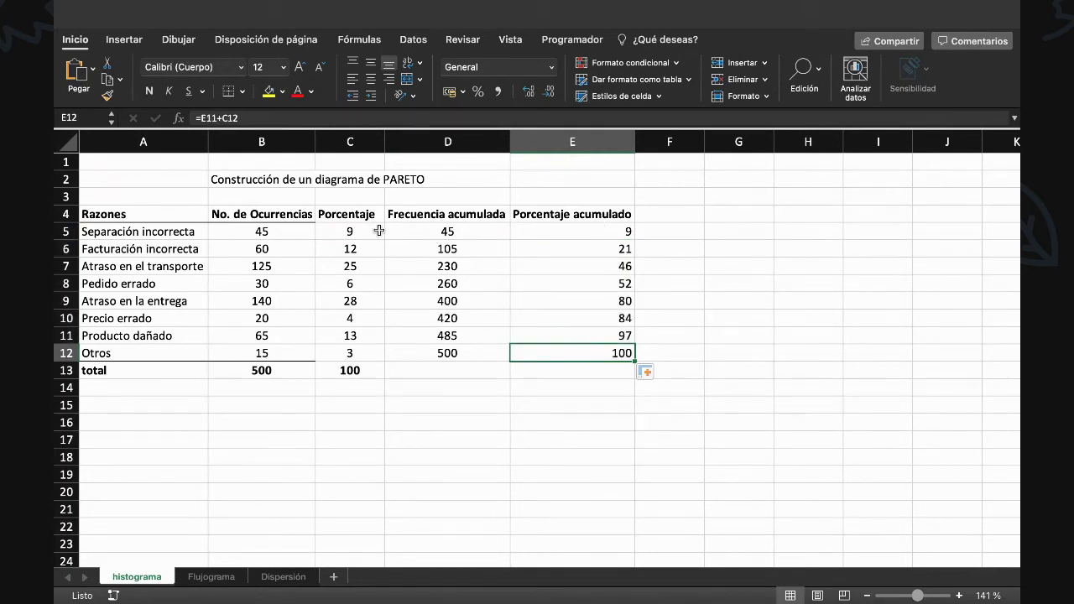
Review the reasons in A5:A12, the occurrences with their total in B13, and the percentages in C5:C12
{"action": "left_click_drag", "start_coordinate": [157, 232], "coordinate": [163, 346]}
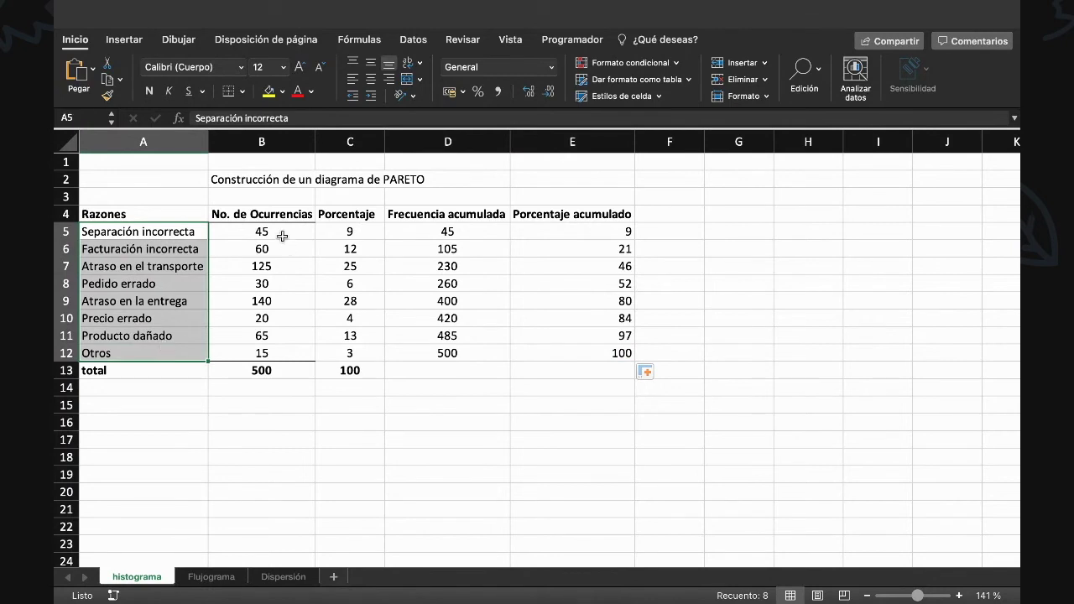
{"action": "left_click_drag", "start_coordinate": [282, 238], "coordinate": [282, 353]}
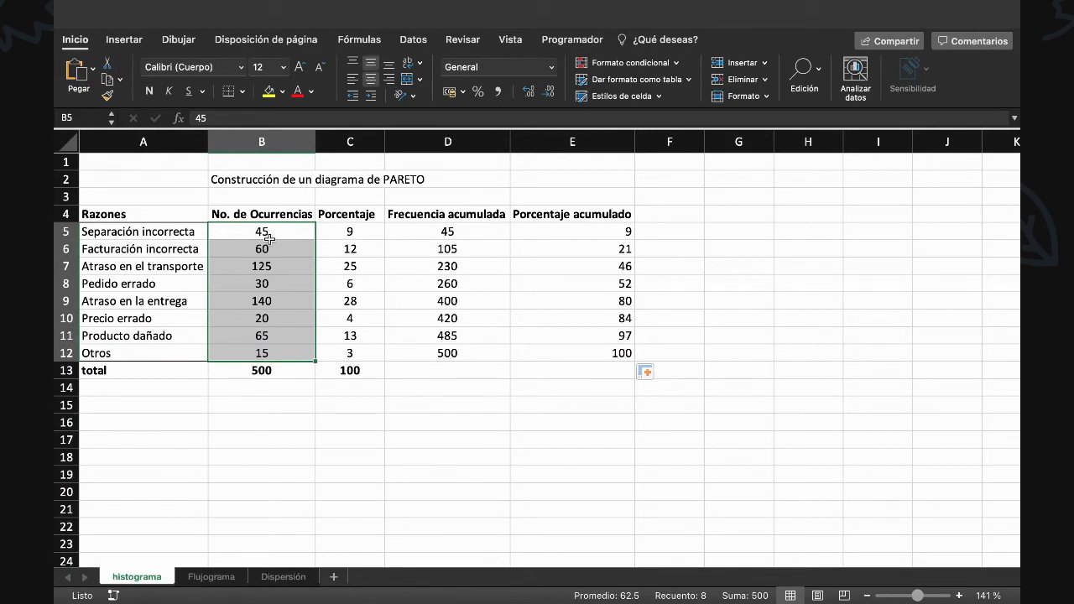
{"action": "left_click", "coordinate": [277, 373]}
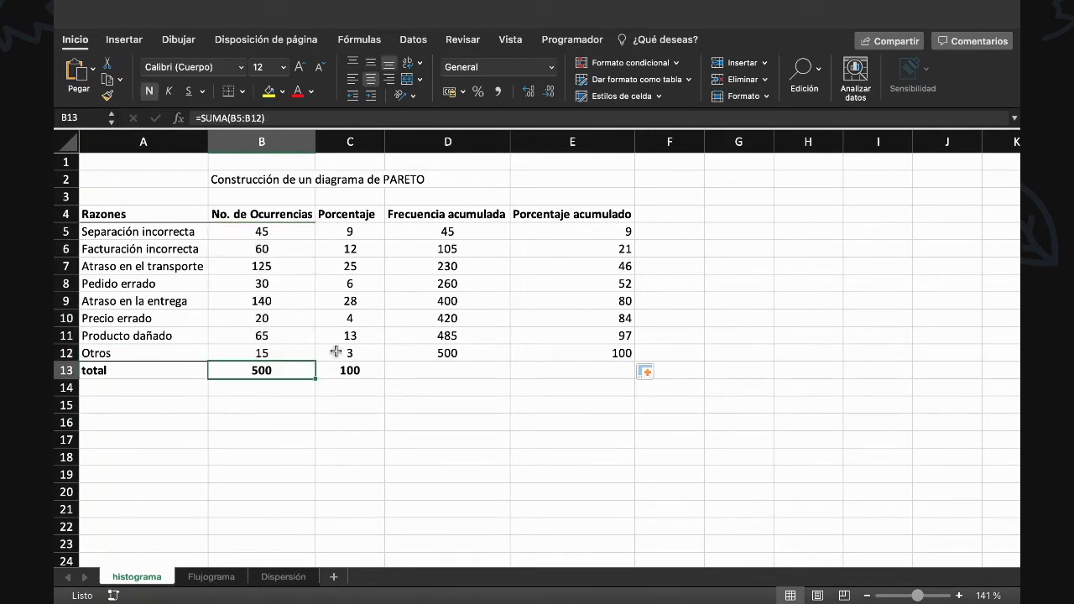
{"action": "left_click_drag", "start_coordinate": [349, 230], "coordinate": [348, 351]}
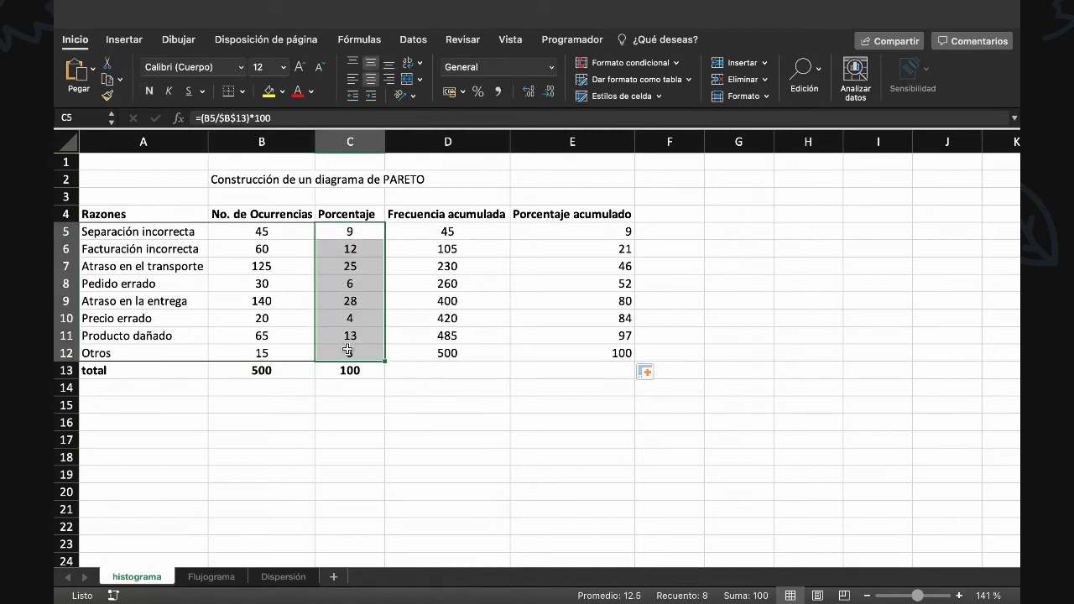
{"action": "left_click", "coordinate": [467, 403]}
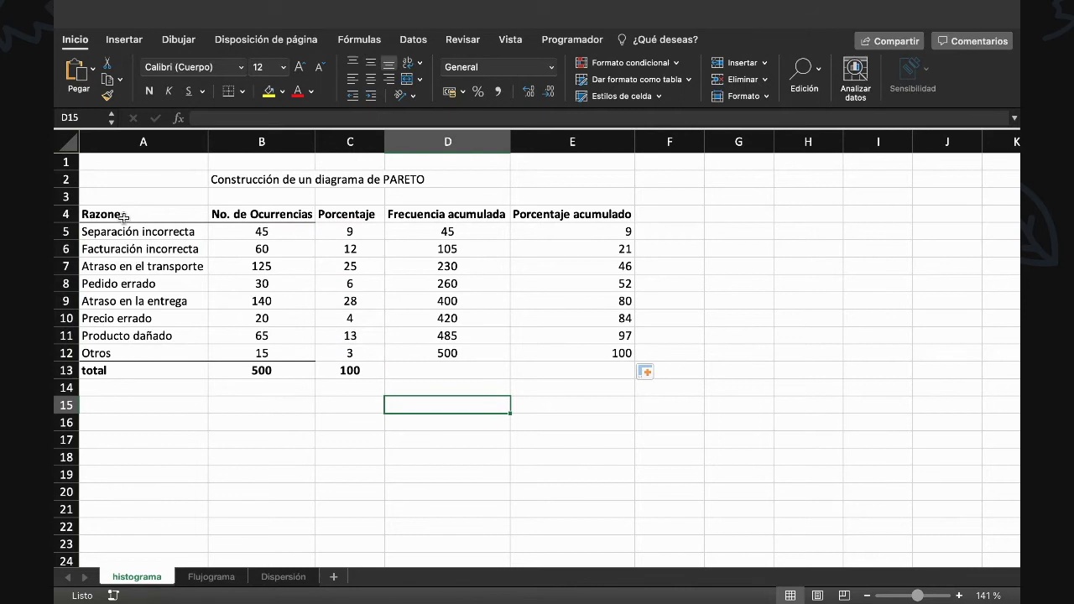
Insert a pie chart of A4:B12 in the third chart style with percentage labels, and place it beside the table from column F
{"action": "left_click_drag", "start_coordinate": [123, 217], "coordinate": [256, 355]}
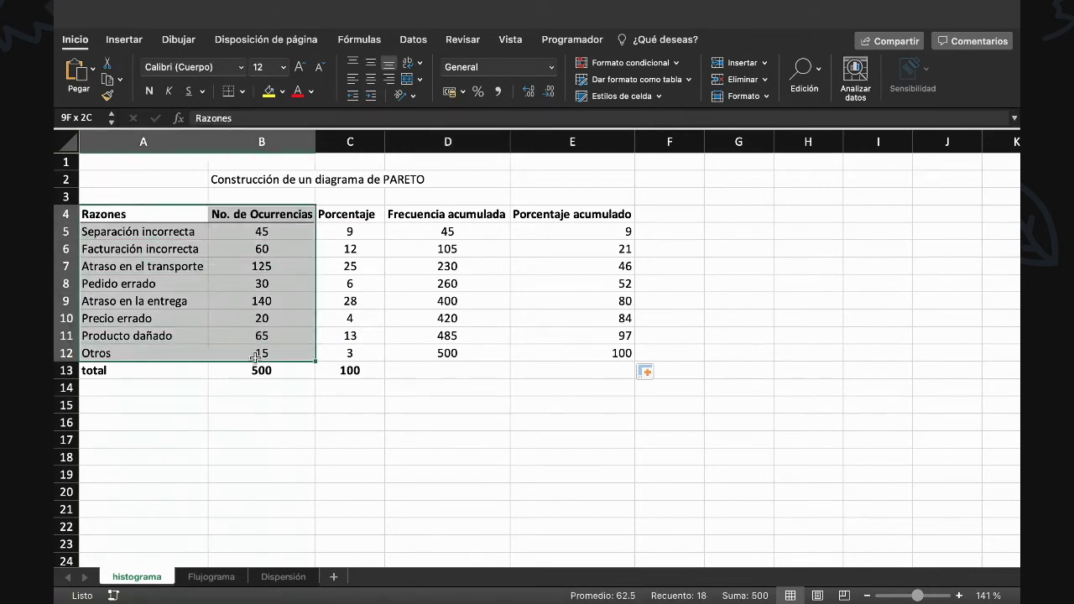
{"action": "left_click", "coordinate": [123, 39]}
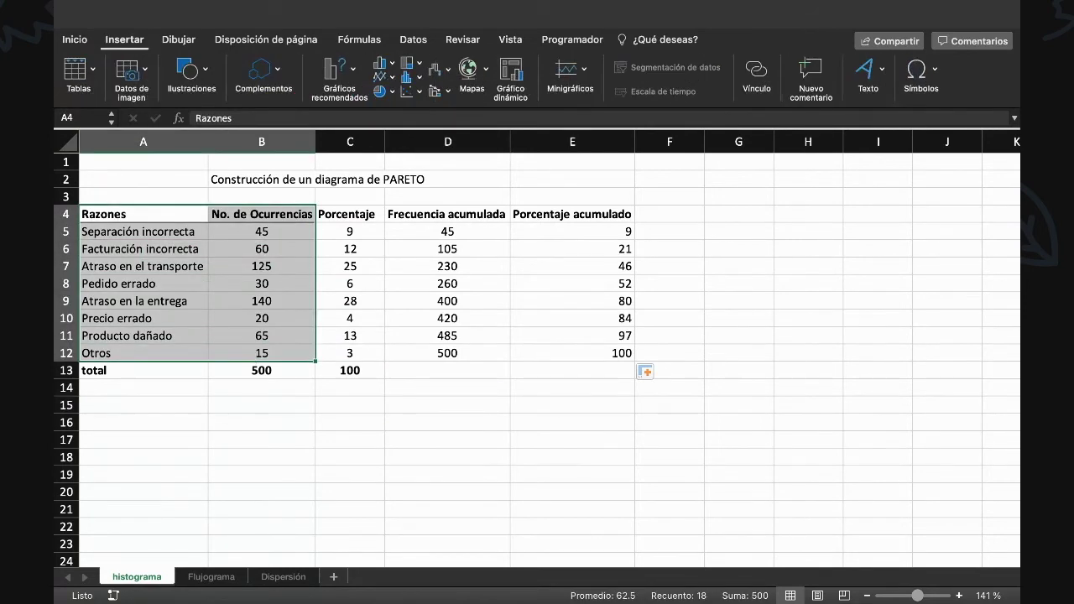
{"action": "left_click", "coordinate": [380, 91]}
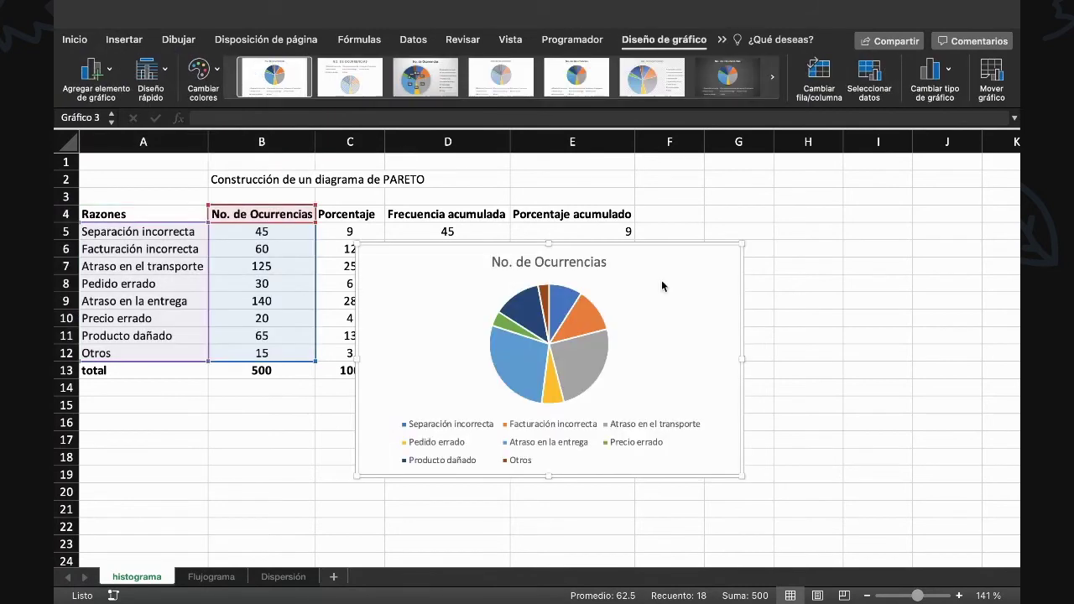
{"action": "left_click", "coordinate": [429, 62]}
{"action": "left_click_drag", "start_coordinate": [693, 267], "coordinate": [976, 187]}
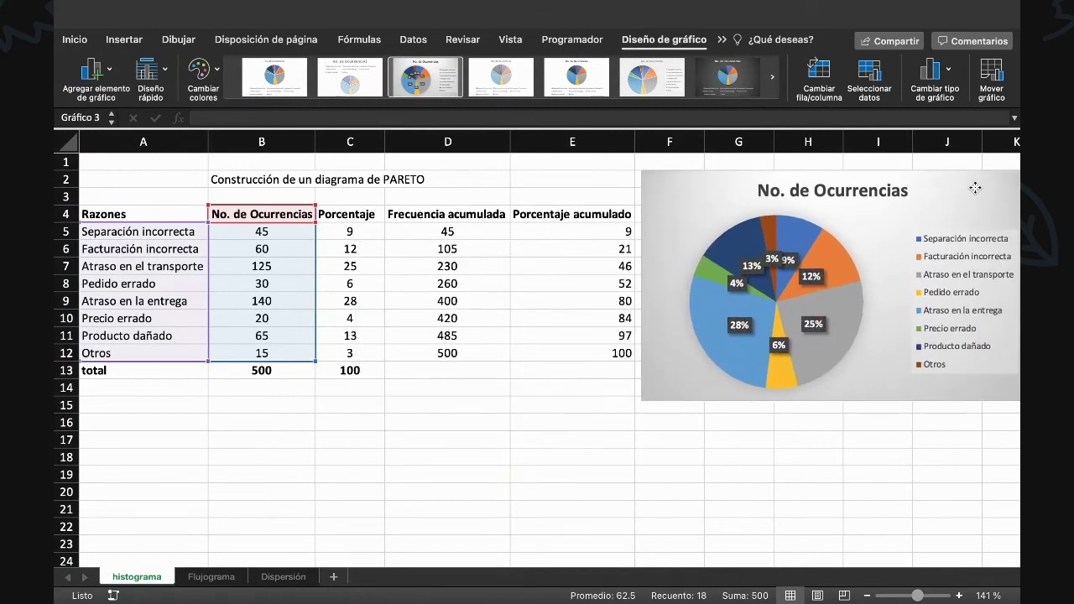
Compare the pie chart's slices and legend with the reasons and percentages in the table
{"action": "scroll", "coordinate": [863, 443], "scroll_direction": "right", "scroll_amount": 2}
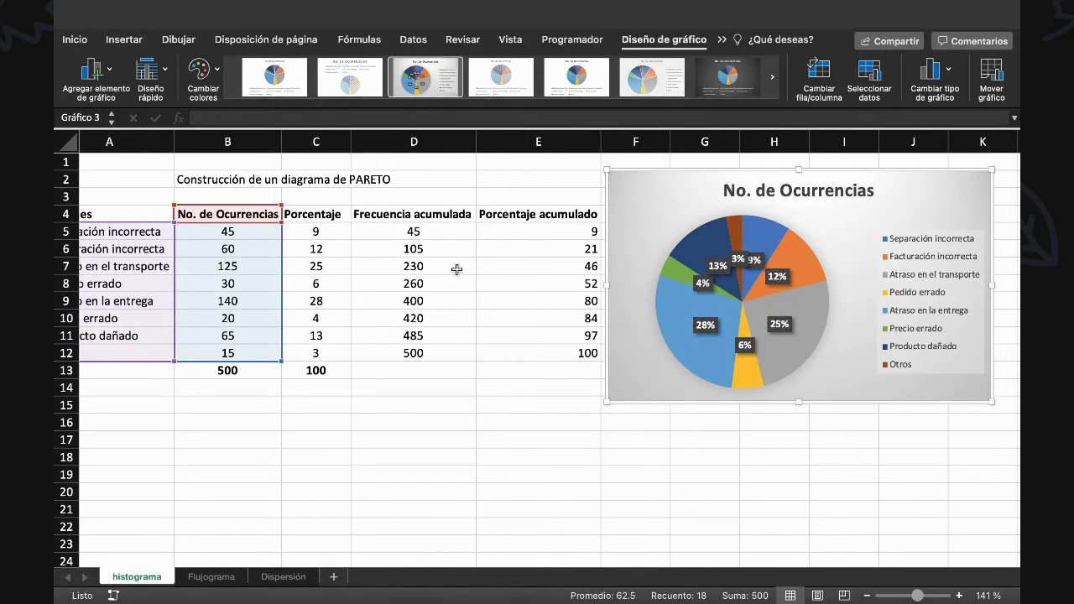
{"action": "scroll", "coordinate": [361, 256], "scroll_direction": "left", "scroll_amount": 2}
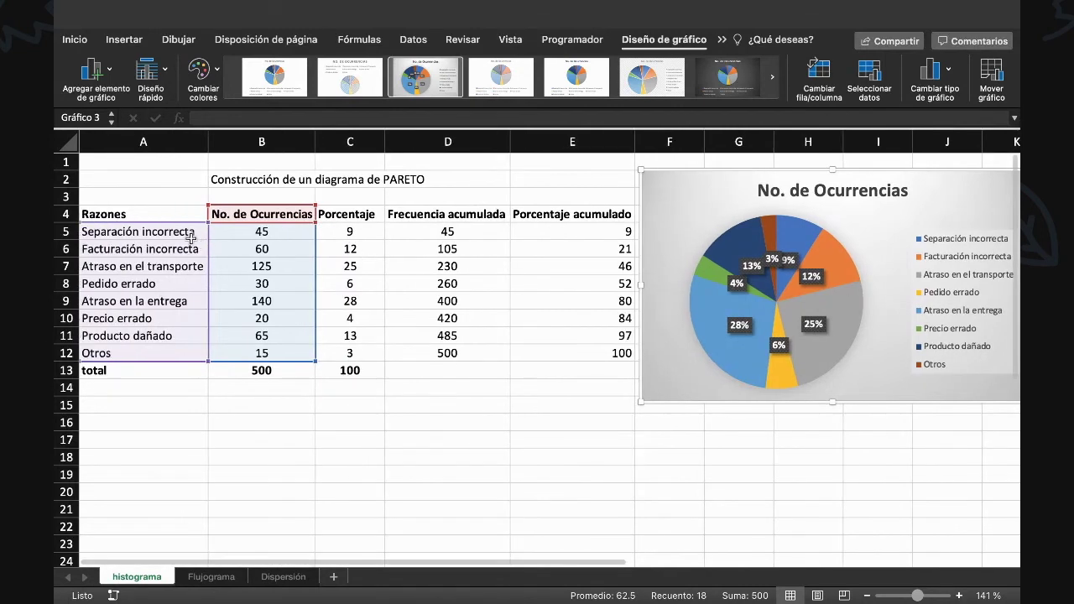
{"action": "left_click", "coordinate": [345, 232]}
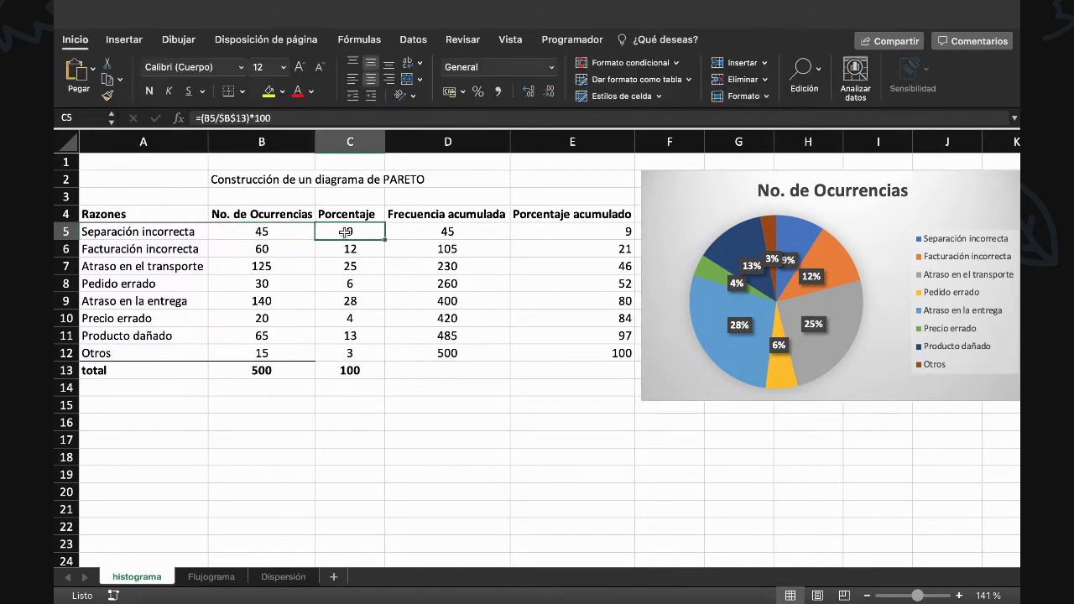
{"action": "scroll", "coordinate": [789, 428], "scroll_direction": "right", "scroll_amount": 2}
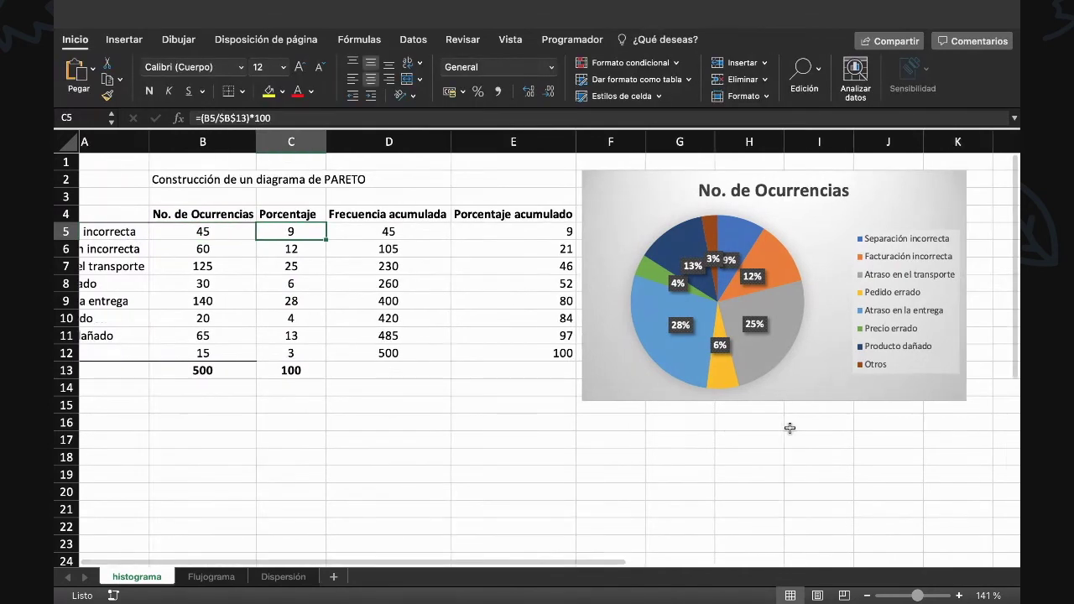
{"action": "scroll", "coordinate": [790, 428], "scroll_direction": "right", "scroll_amount": 1}
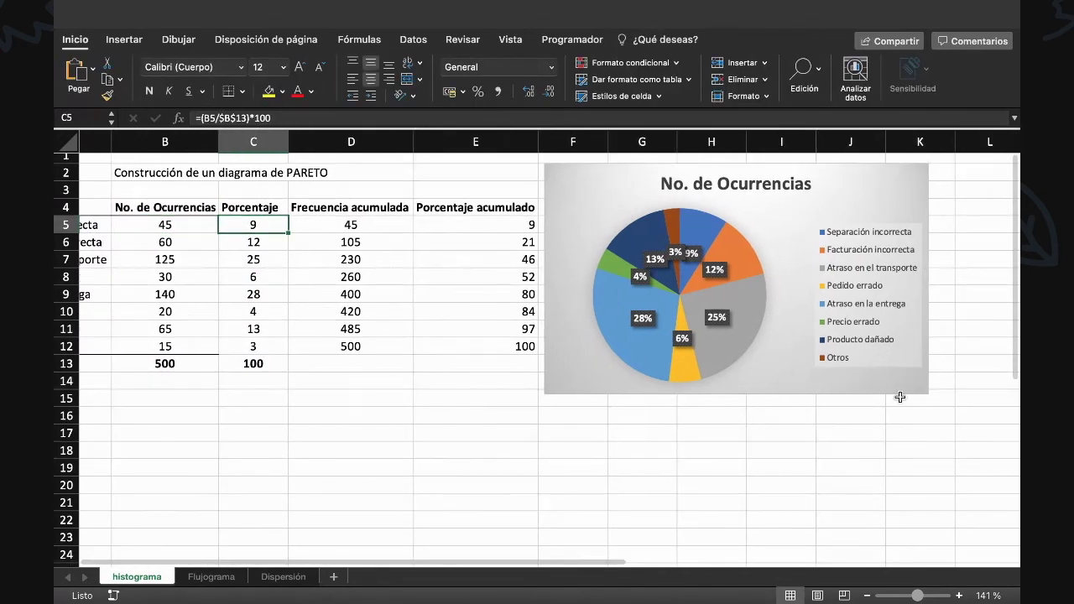
{"action": "left_click", "coordinate": [891, 232]}
{"action": "left_click", "coordinate": [692, 231]}
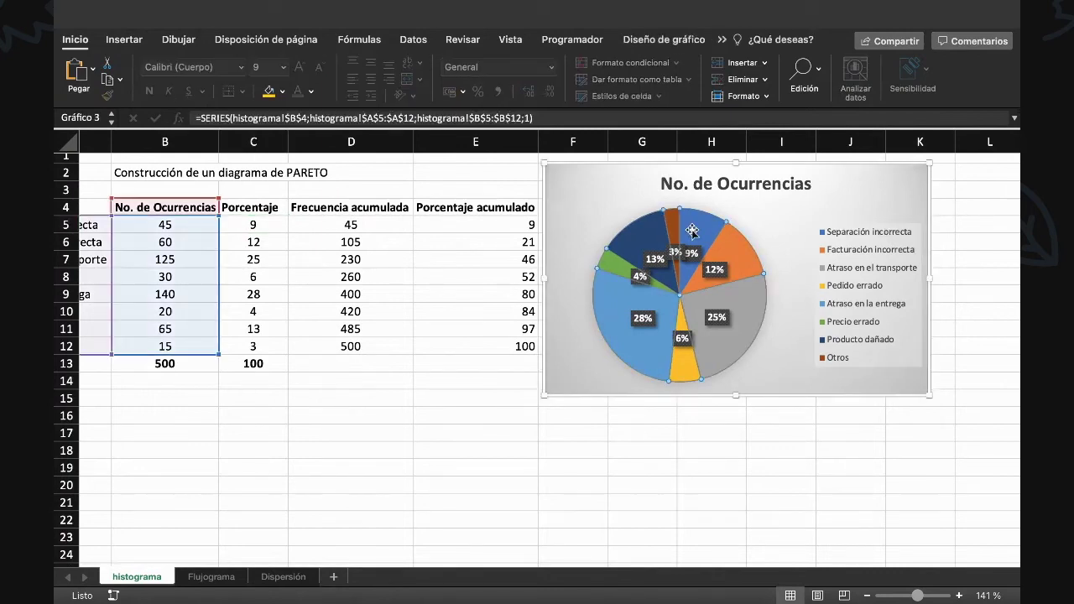
{"action": "left_click", "coordinate": [589, 438]}
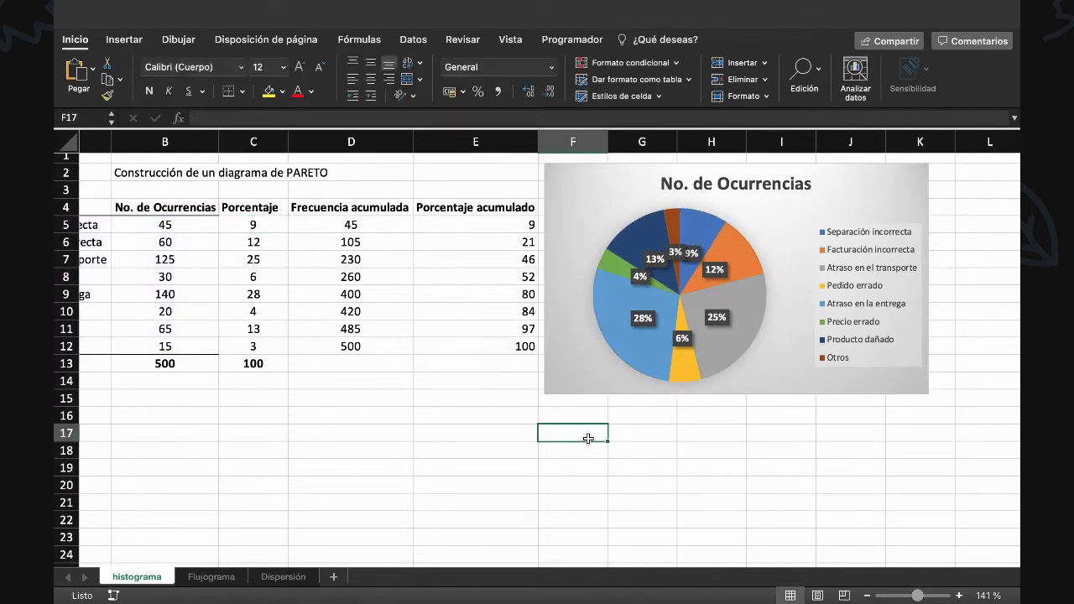
Move the pie chart slightly further from the table within column F, then deselect it
{"action": "scroll", "coordinate": [626, 443], "scroll_direction": "left", "scroll_amount": 3}
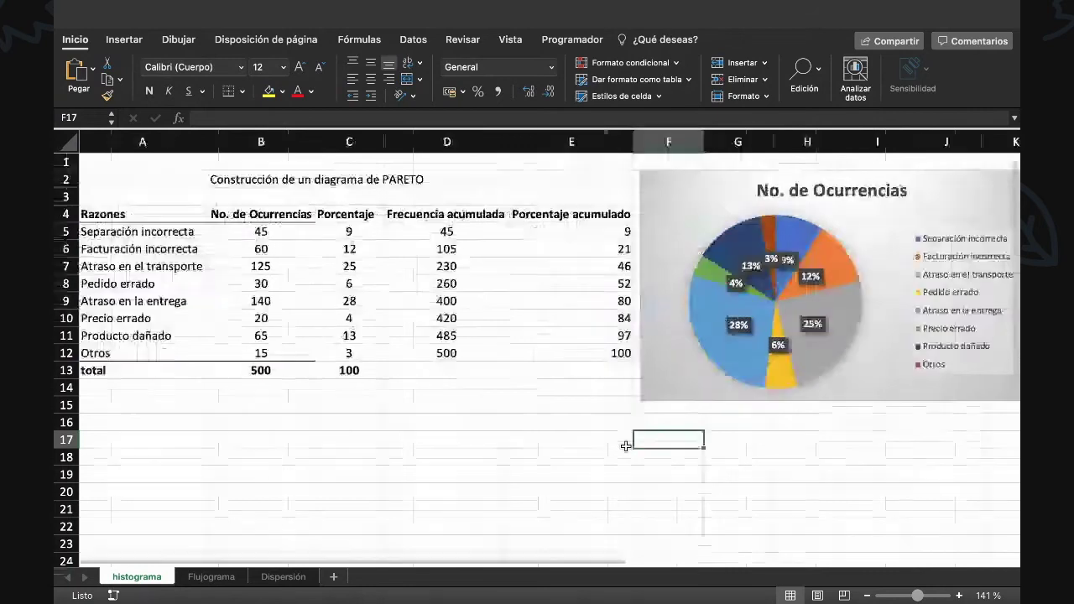
{"action": "left_click_drag", "start_coordinate": [652, 397], "coordinate": [674, 398]}
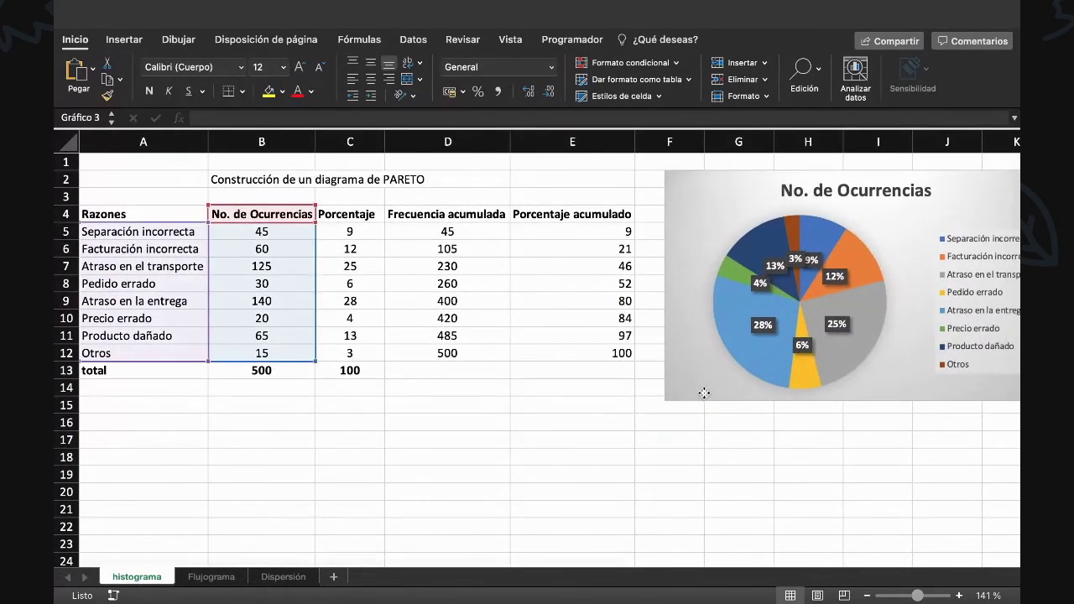
{"action": "left_click", "coordinate": [579, 444]}
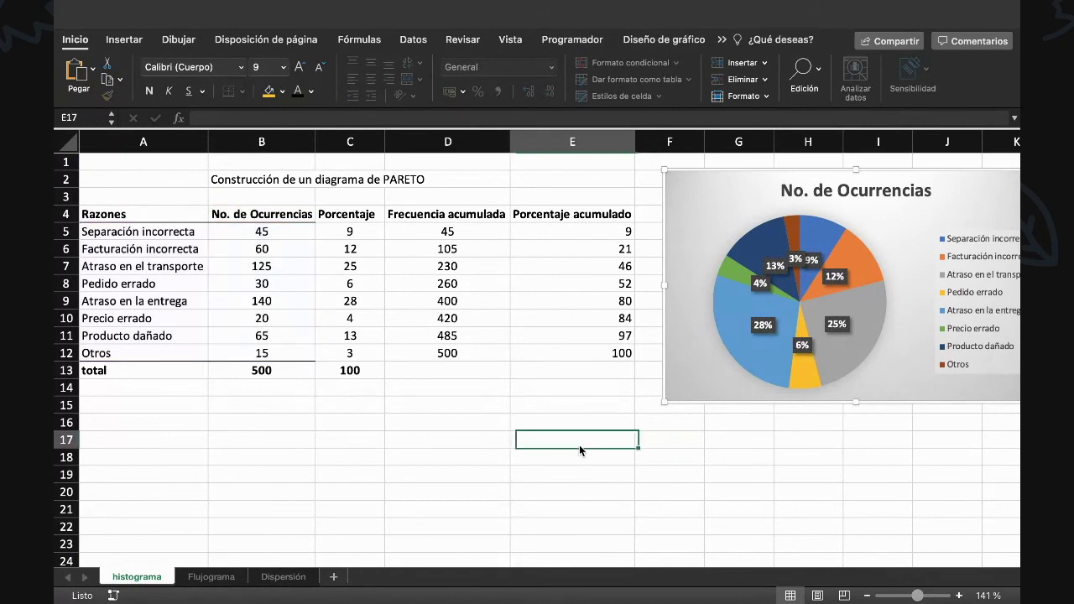
Insert a Pareto chart from A4:B12 and E4:E12 and place it below the table from row 15
{"action": "left_click_drag", "start_coordinate": [109, 215], "coordinate": [248, 354]}
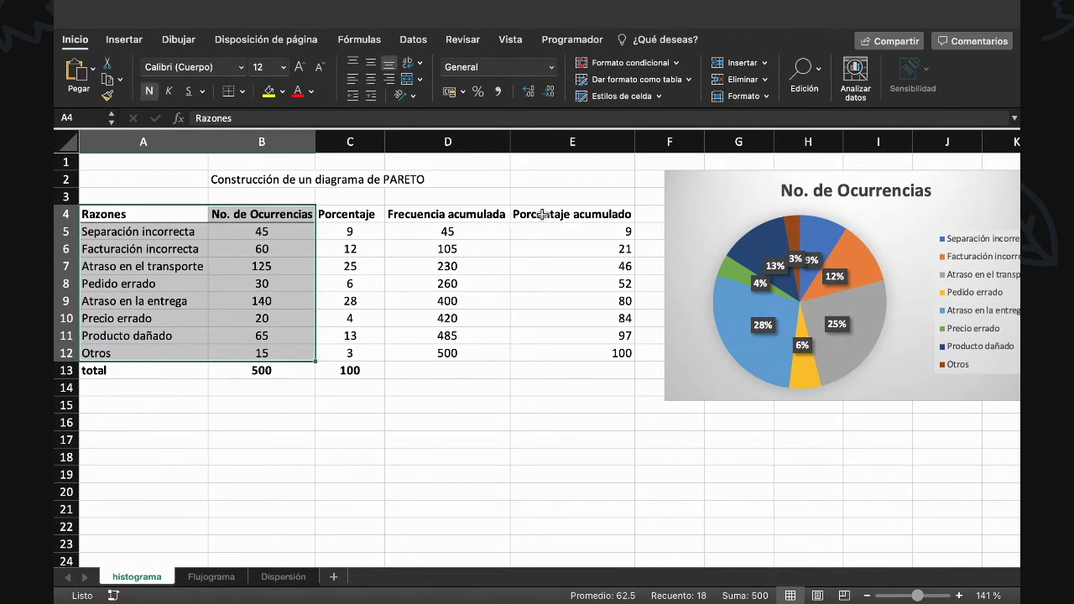
{"action": "left_click_drag", "start_coordinate": [543, 215], "coordinate": [530, 350], "text": "super"}
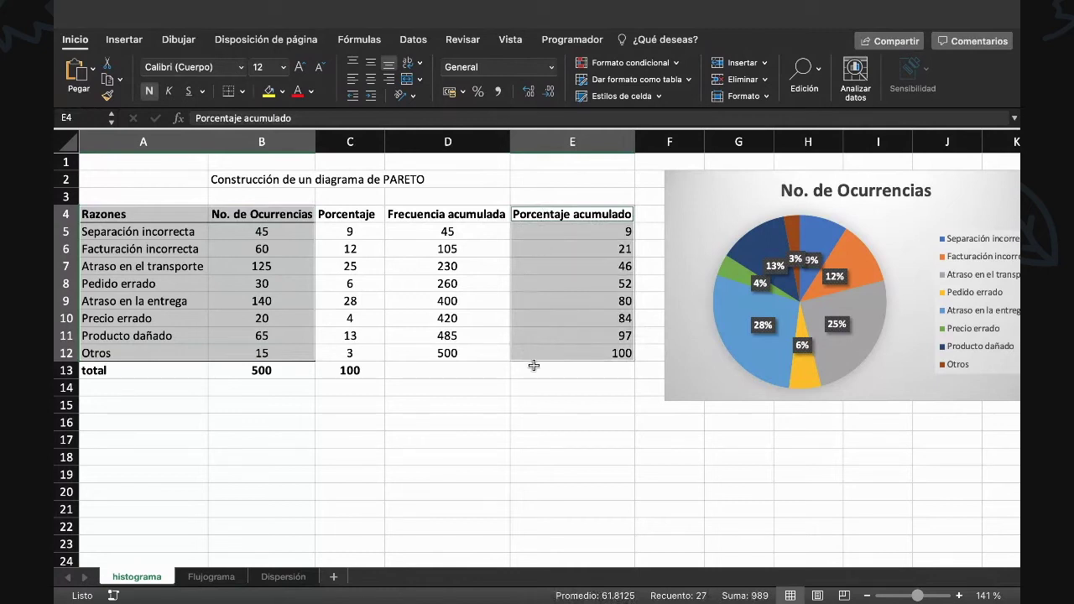
{"action": "left_click", "coordinate": [121, 40]}
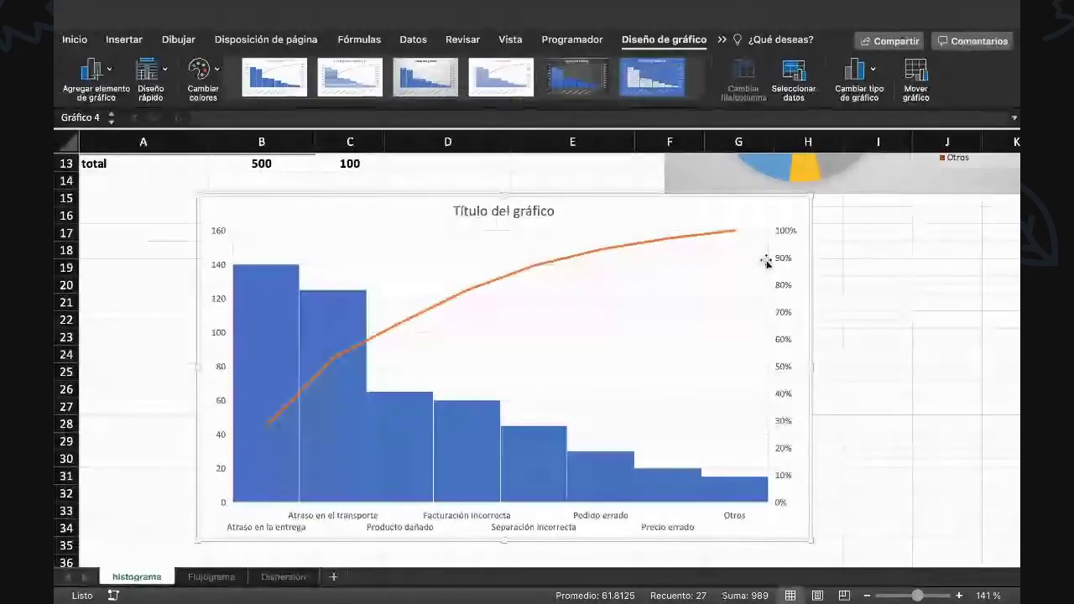
Insert a straight line 1" high and 1" wide, overlapping the upper edge of the Pareto chart
{"action": "left_click", "coordinate": [67, 42]}
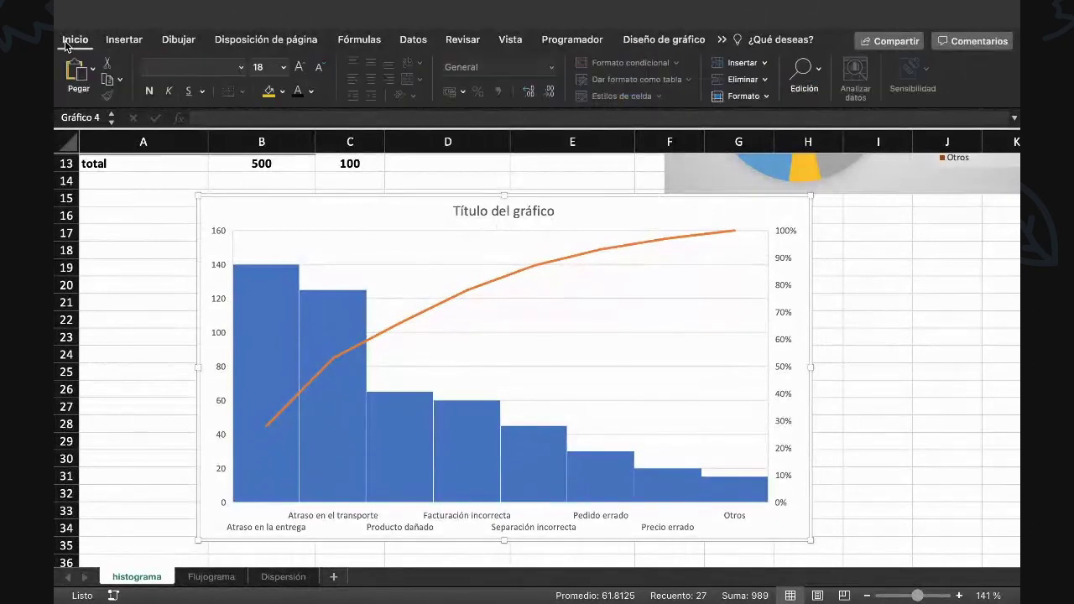
{"action": "left_click", "coordinate": [124, 39]}
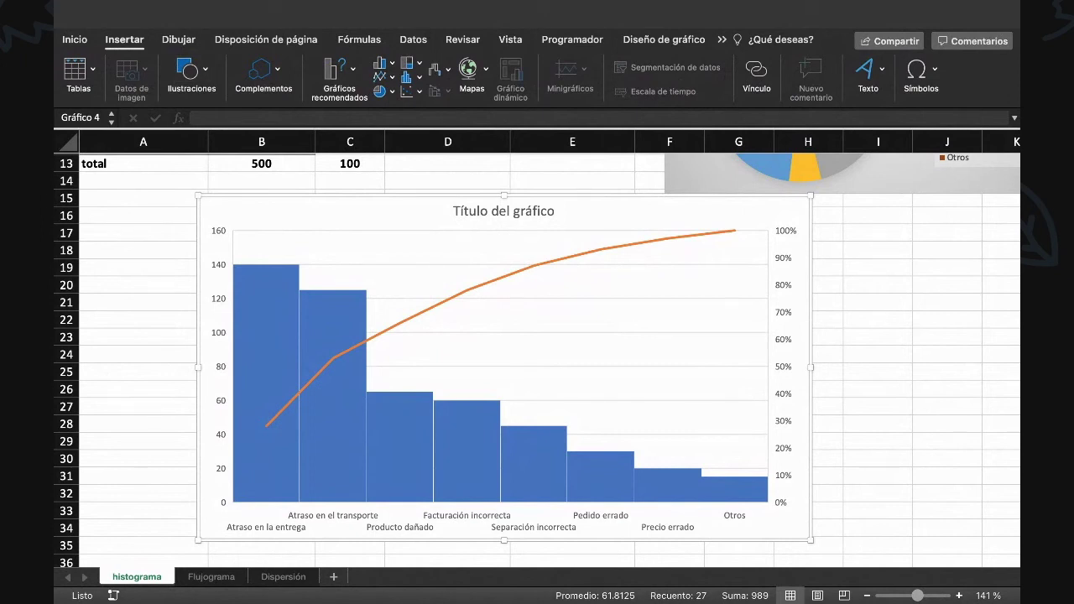
{"action": "left_click", "coordinate": [289, 279]}
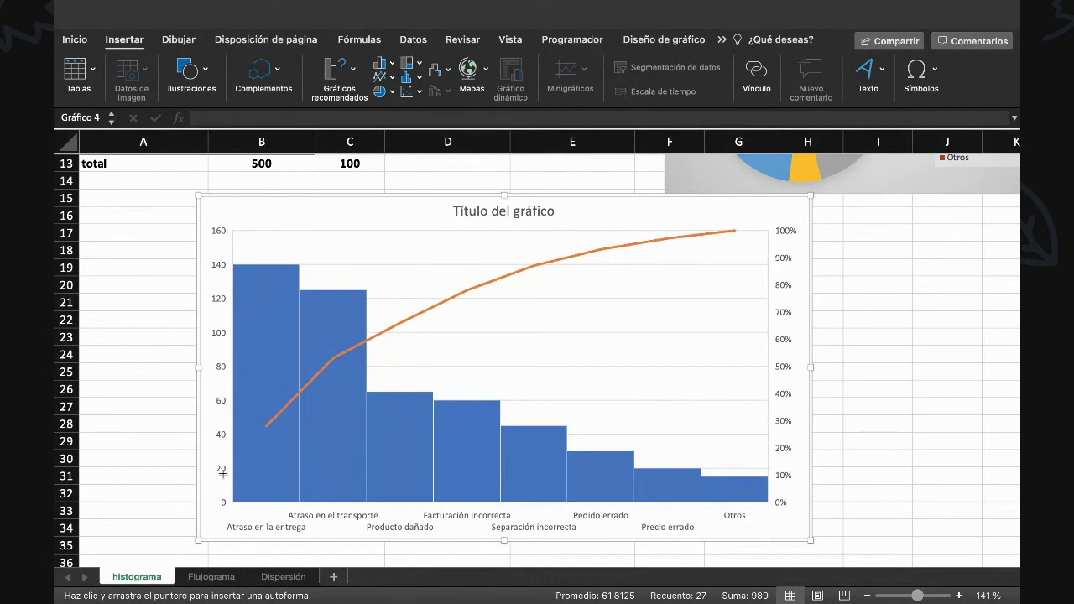
{"action": "scroll", "coordinate": [148, 353], "scroll_direction": "up", "scroll_amount": 6}
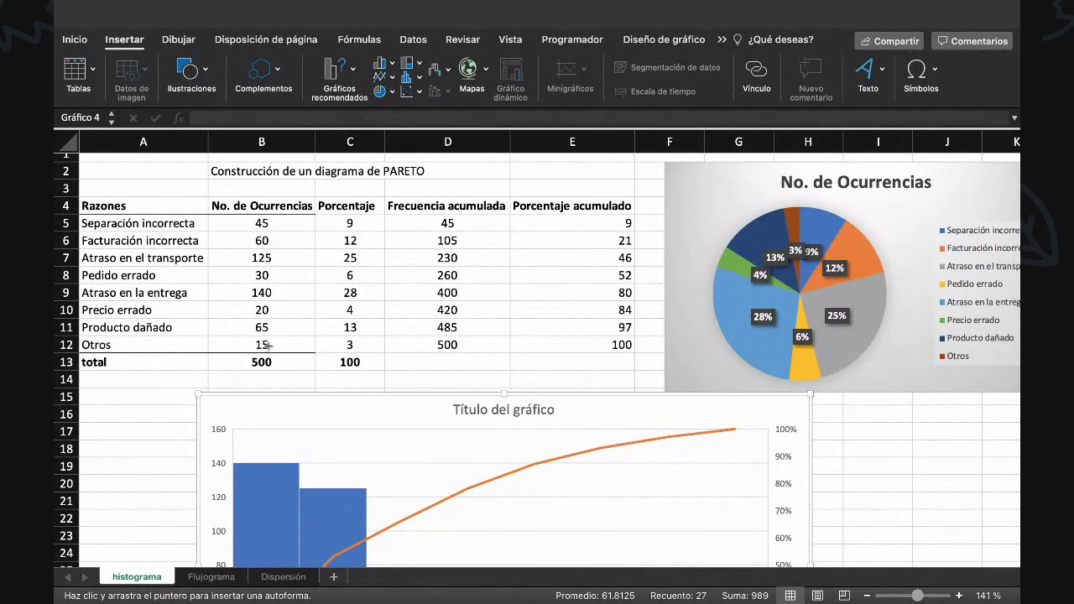
{"action": "mouse_move", "coordinate": [345, 424]}
{"action": "left_mouse_down"}
{"action": "mouse_move", "coordinate": [312, 359]}
{"action": "mouse_move", "coordinate": [264, 347]}
{"action": "left_mouse_up"}
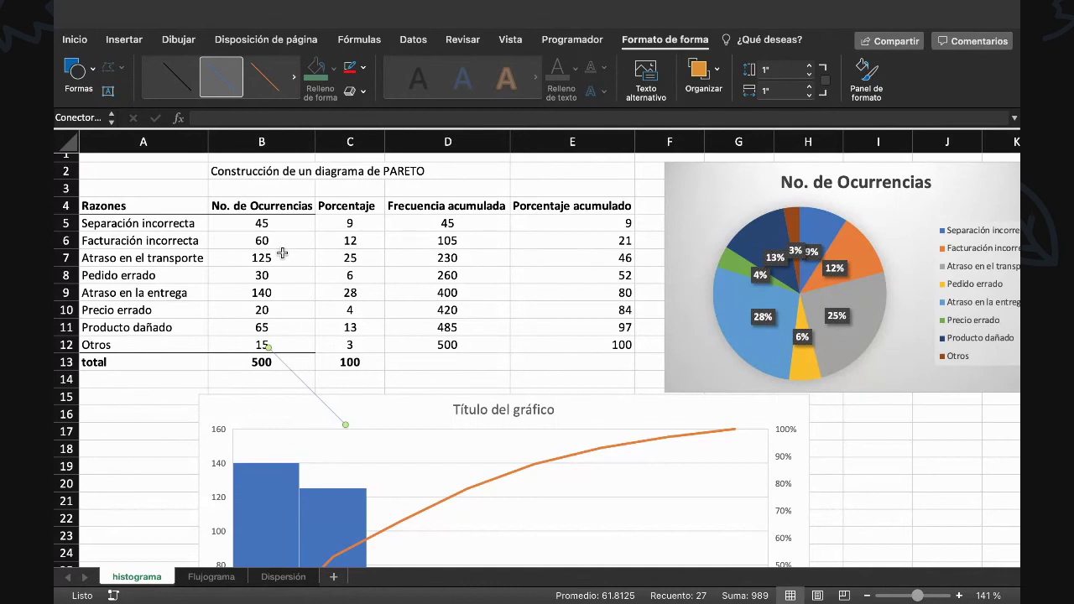
Move the line onto the Pareto chart, make it thick and red, and stretch it almost horizontally to about 6.03" at the 100 level
{"action": "scroll", "coordinate": [294, 445], "scroll_direction": "down", "scroll_amount": 4}
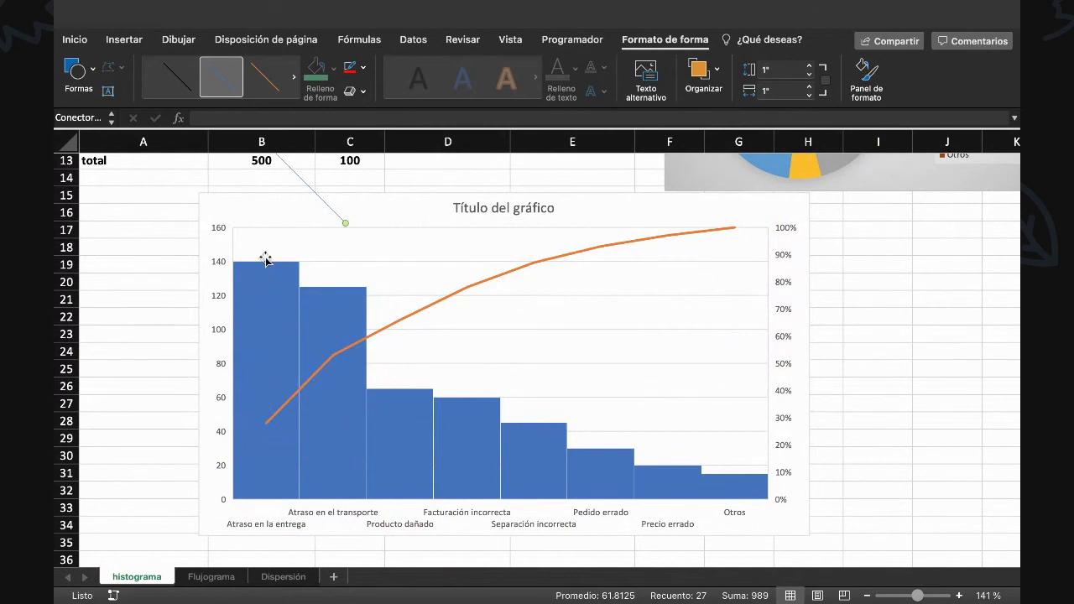
{"action": "left_click_drag", "start_coordinate": [345, 223], "coordinate": [335, 306]}
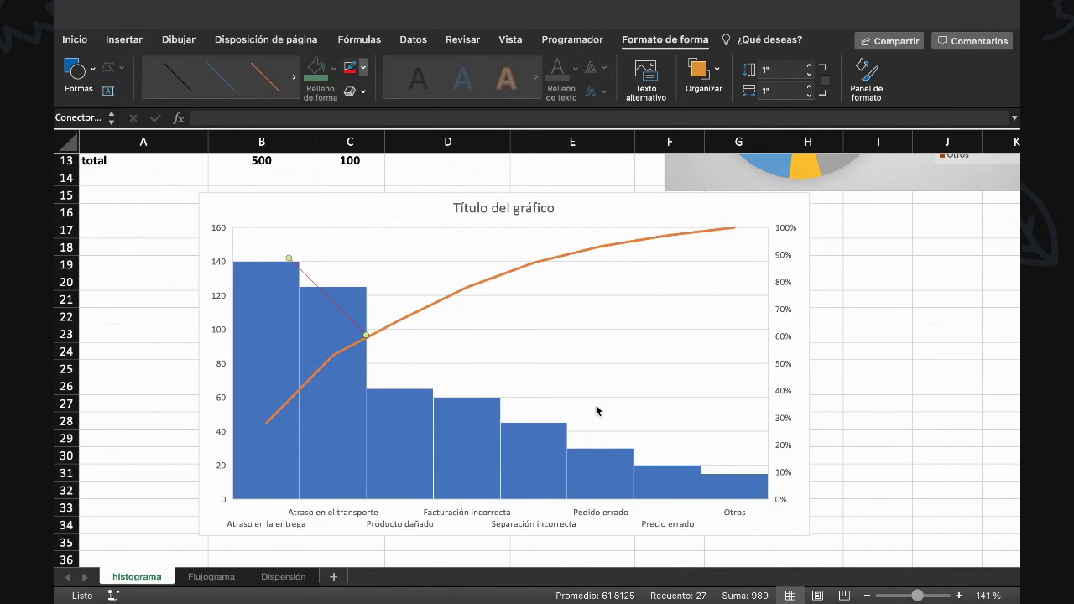
{"action": "left_click_drag", "start_coordinate": [254, 299], "coordinate": [233, 330]}
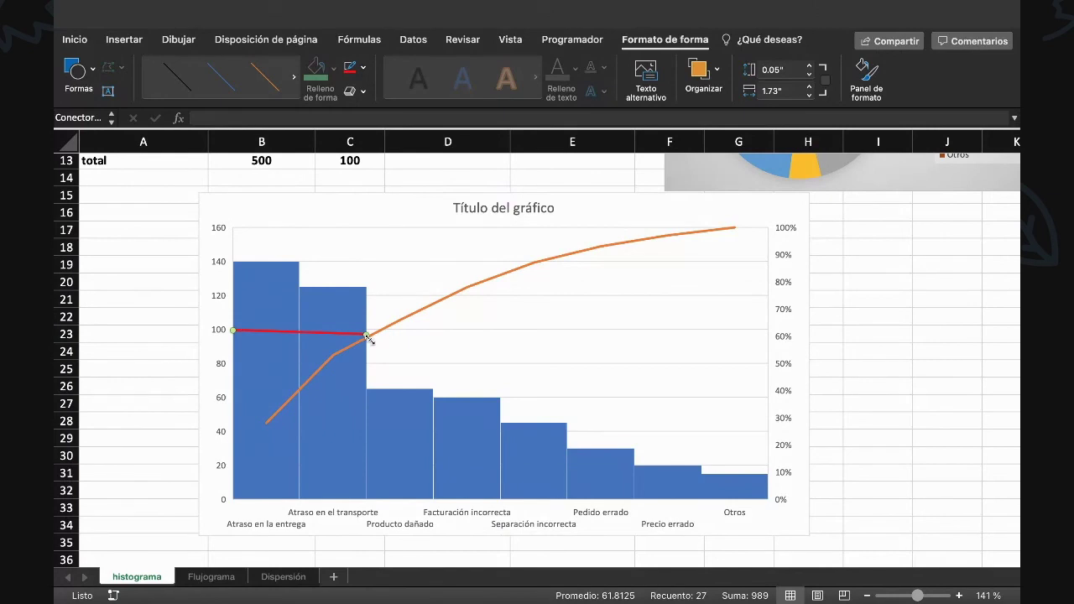
{"action": "left_click_drag", "start_coordinate": [367, 336], "coordinate": [694, 331]}
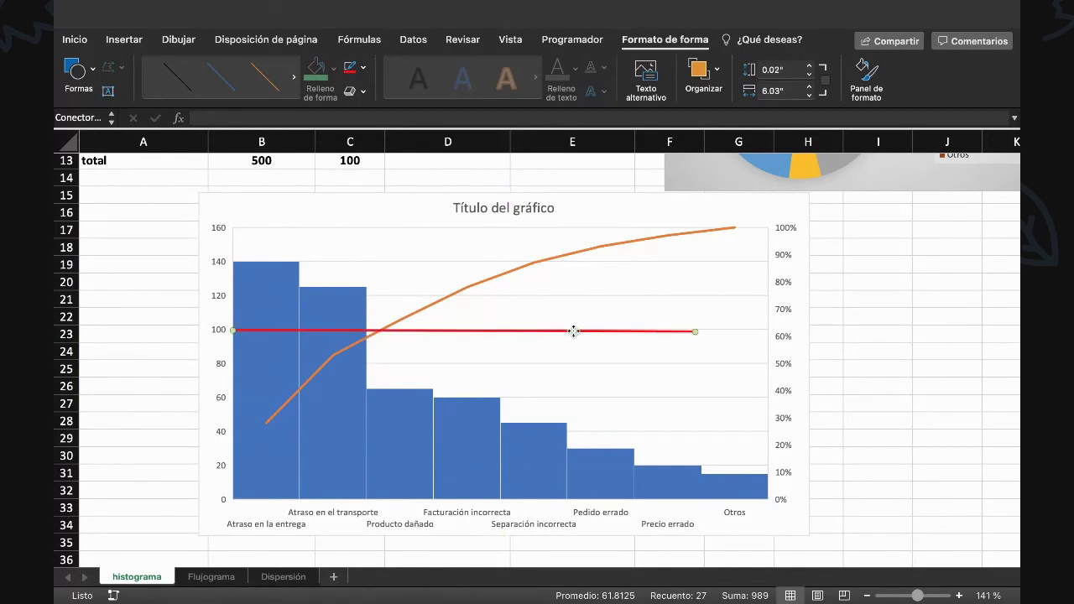
Replace the Pareto chart's title with ERRORES FRECUENTES and close the formatting pane
{"action": "scroll", "coordinate": [575, 332], "scroll_direction": "up", "scroll_amount": 3}
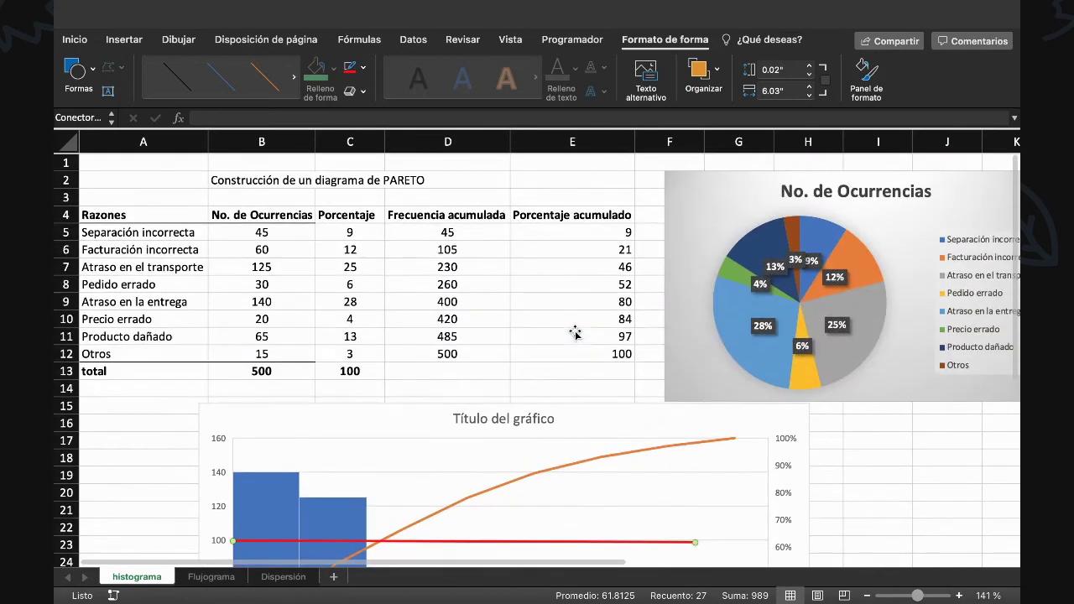
{"action": "left_click", "coordinate": [473, 422]}
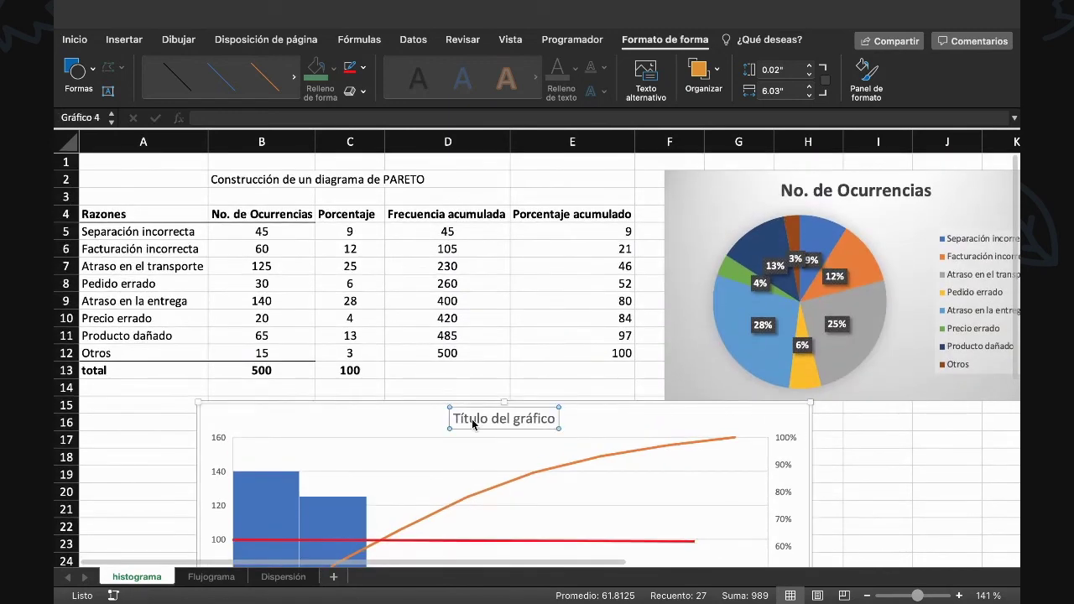
{"action": "double_click", "coordinate": [473, 422]}
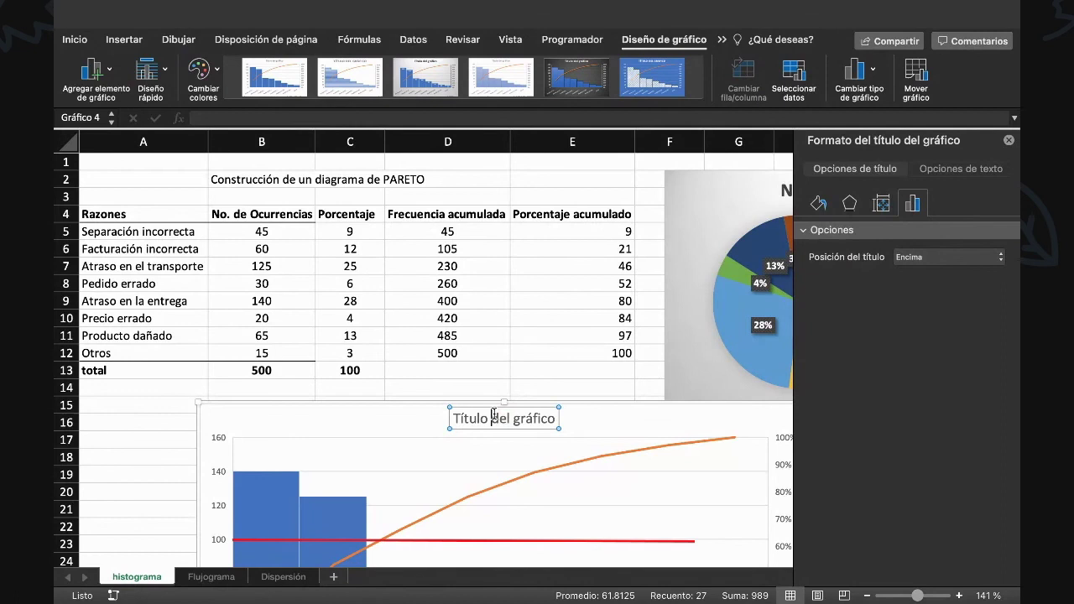
{"action": "triple_click", "coordinate": [494, 417]}
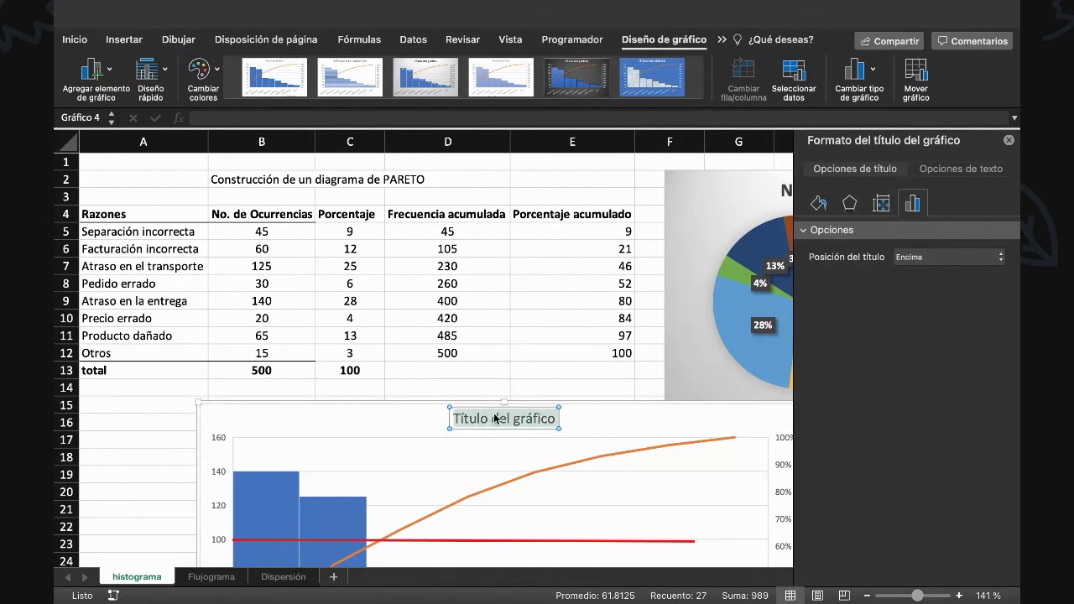
{"action": "type", "text": "ER"}
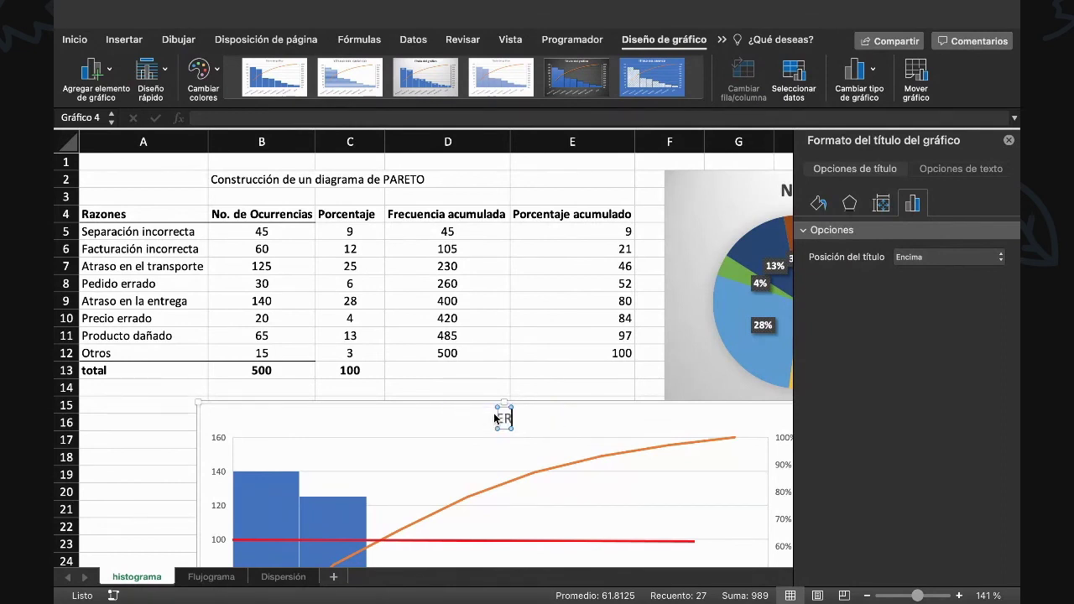
{"action": "type", "text": "RORES "}
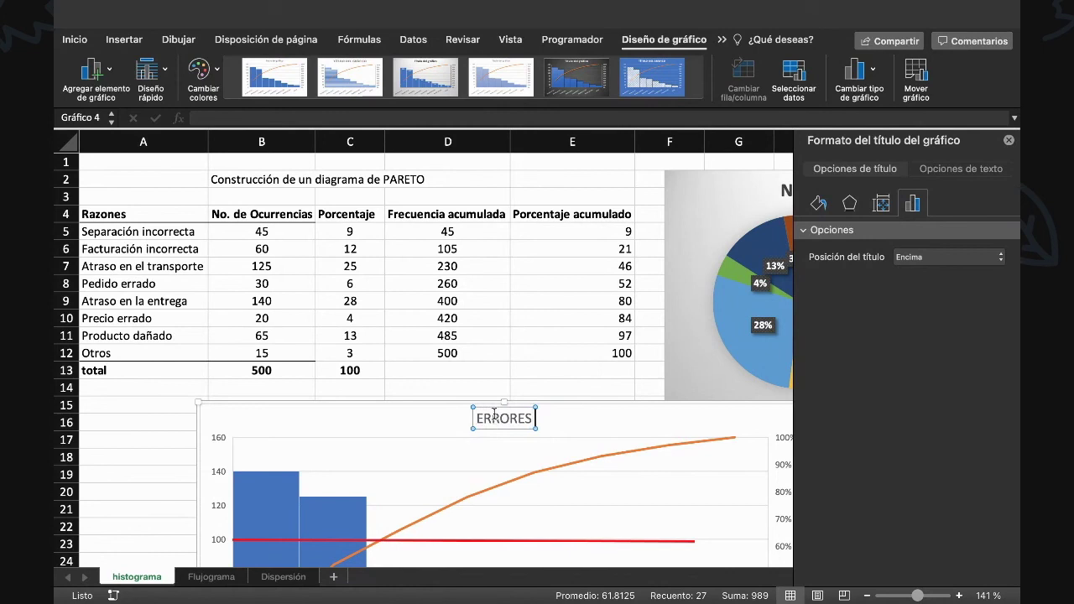
{"action": "type", "text": "FRECUENTES"}
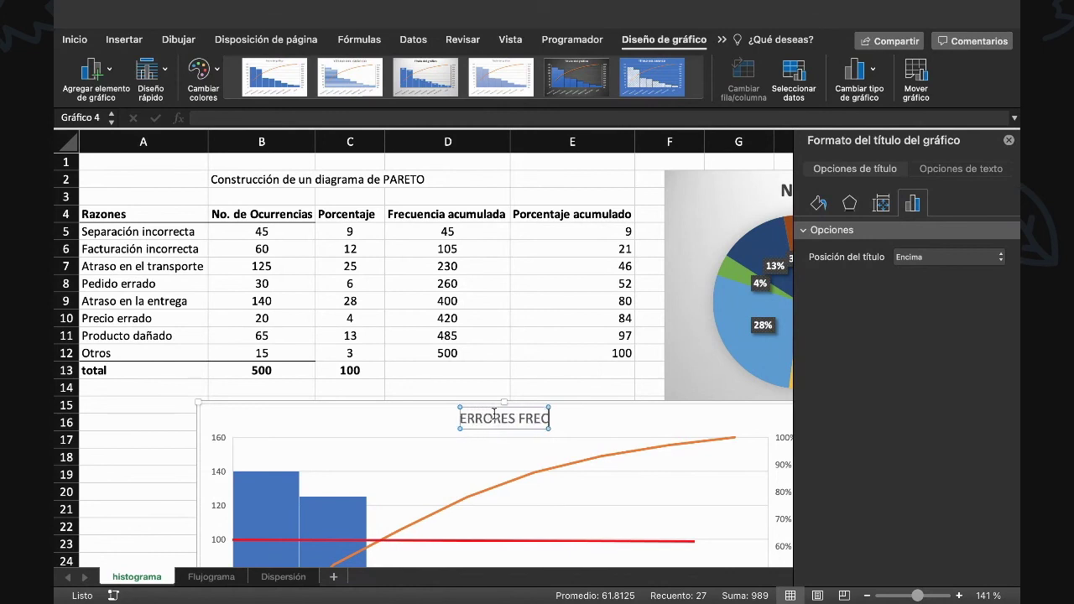
{"action": "left_click", "coordinate": [392, 427]}
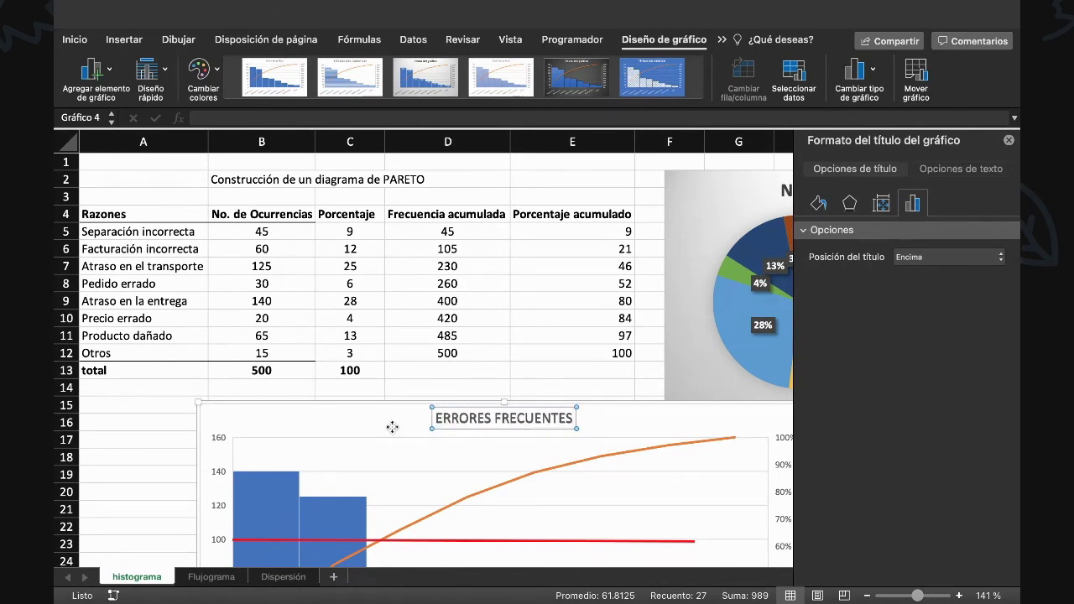
{"action": "scroll", "coordinate": [391, 425], "scroll_direction": "down", "scroll_amount": 4}
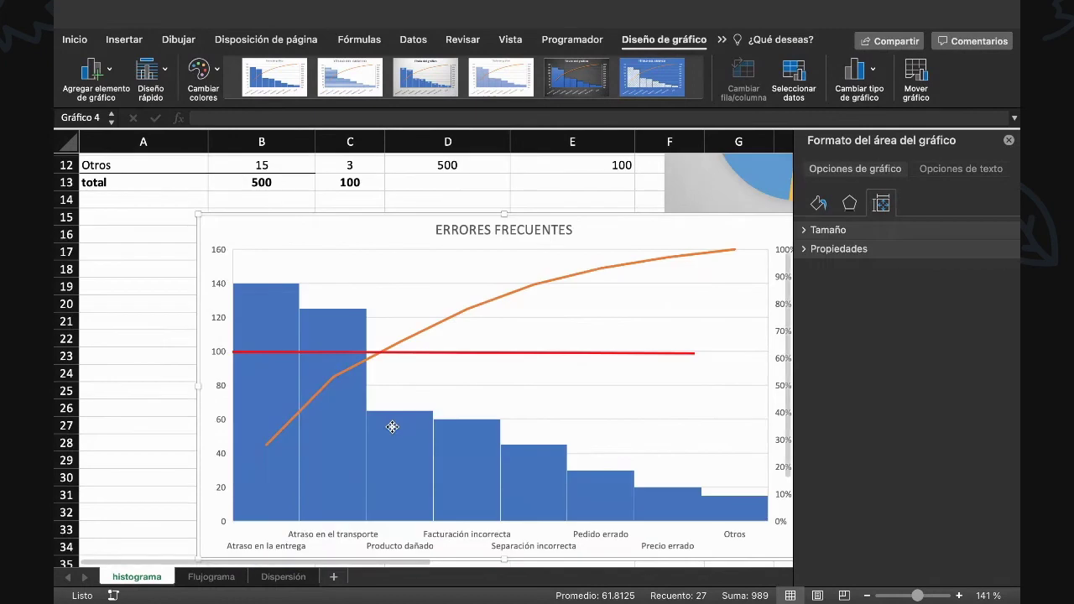
{"action": "left_click", "coordinate": [1009, 141]}
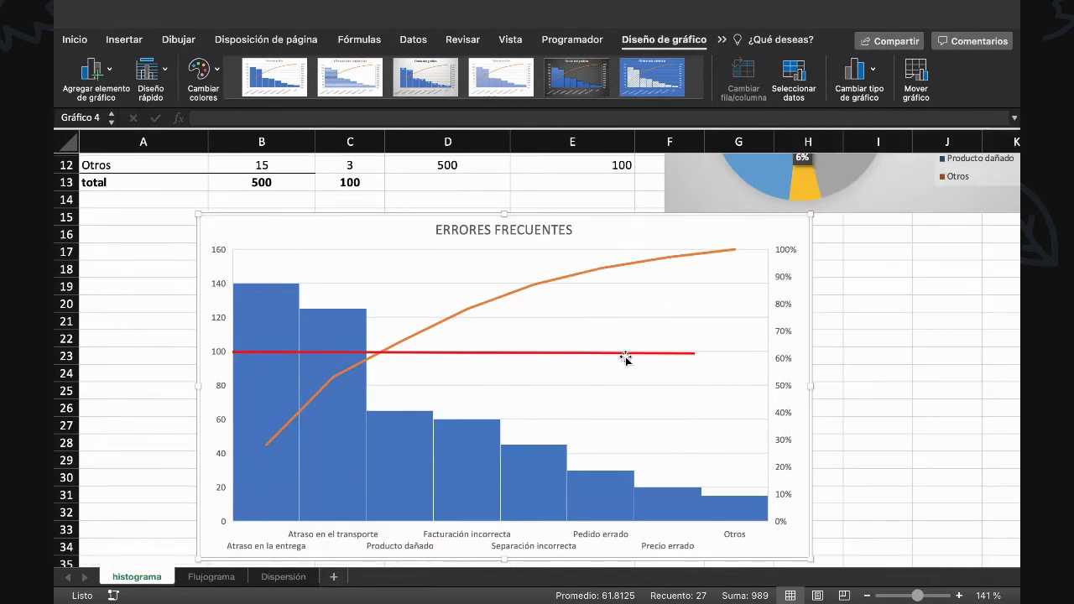
Move the red line to the 80% level and extend it horizontally from the chart's outer left edge to the percentage axis
{"action": "left_click_drag", "start_coordinate": [479, 352], "coordinate": [557, 301]}
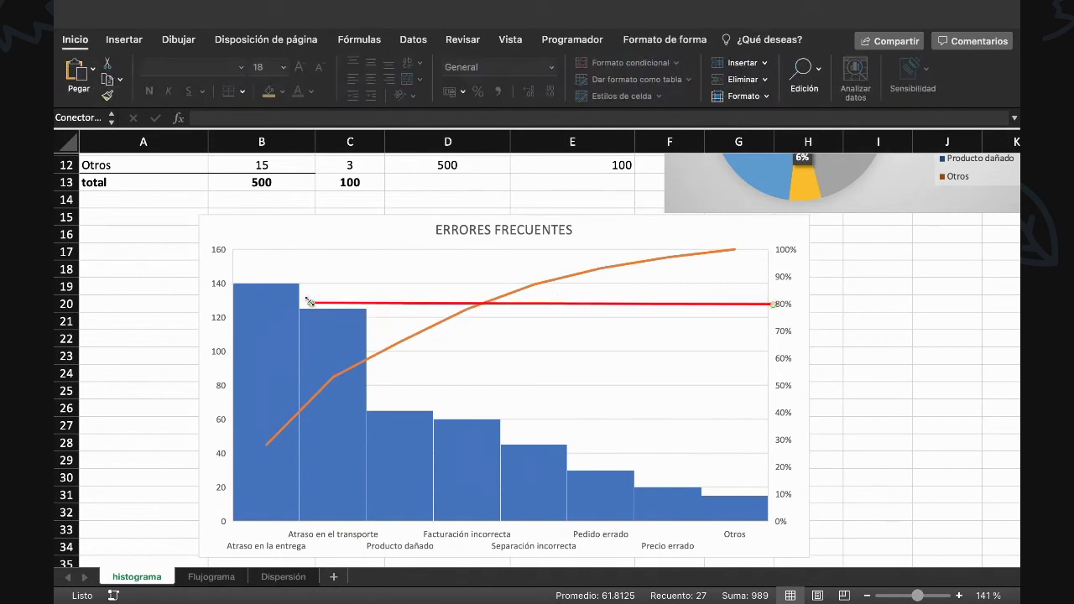
{"action": "left_click_drag", "start_coordinate": [309, 302], "coordinate": [198, 300]}
{"action": "left_click_drag", "start_coordinate": [199, 303], "coordinate": [201, 305]}
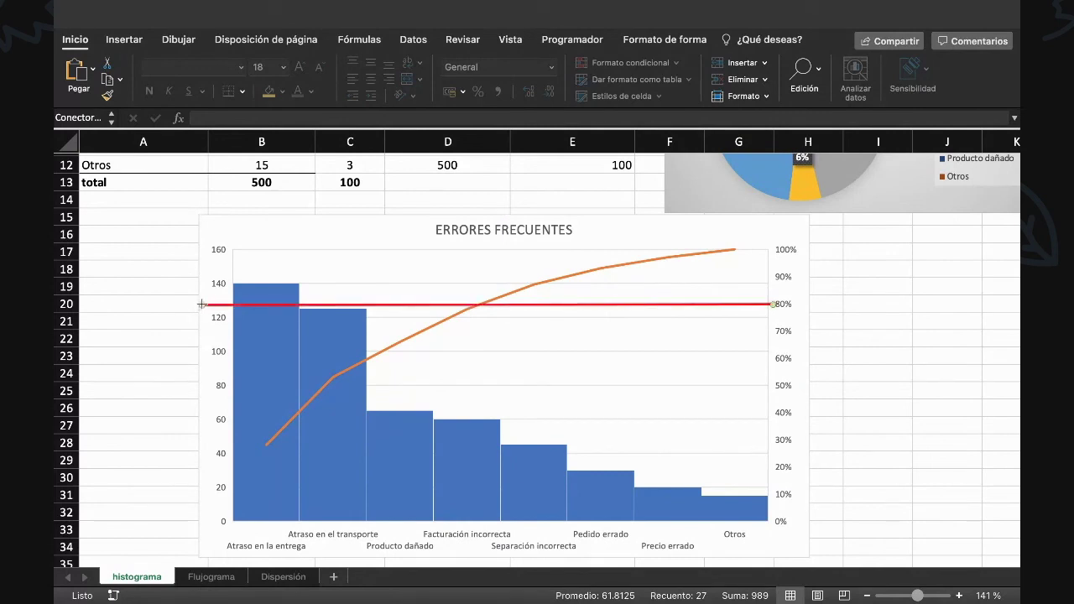
{"action": "left_click_drag", "start_coordinate": [203, 302], "coordinate": [204, 304]}
{"action": "mouse_move", "coordinate": [737, 306]}
{"action": "left_mouse_down"}
{"action": "mouse_move", "coordinate": [758, 304]}
{"action": "mouse_move", "coordinate": [737, 305]}
{"action": "left_mouse_up"}
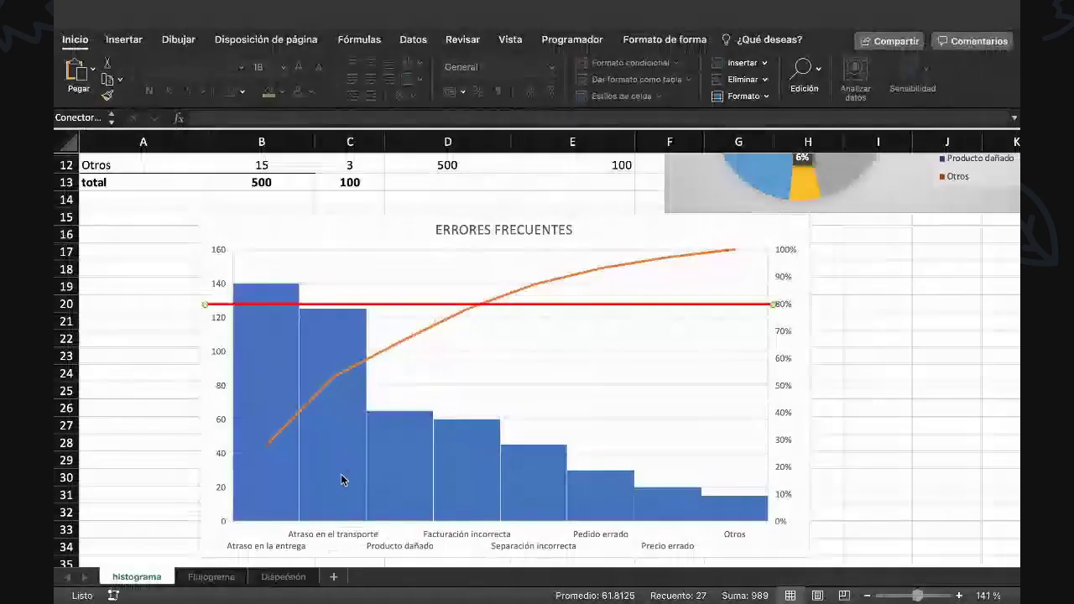
Examine the Pareto chart's first four bars, from Atraso en la entrega to Facturación incorrecta, one by one against the red 80% line
{"action": "scroll", "coordinate": [325, 503], "scroll_direction": "down", "scroll_amount": 3}
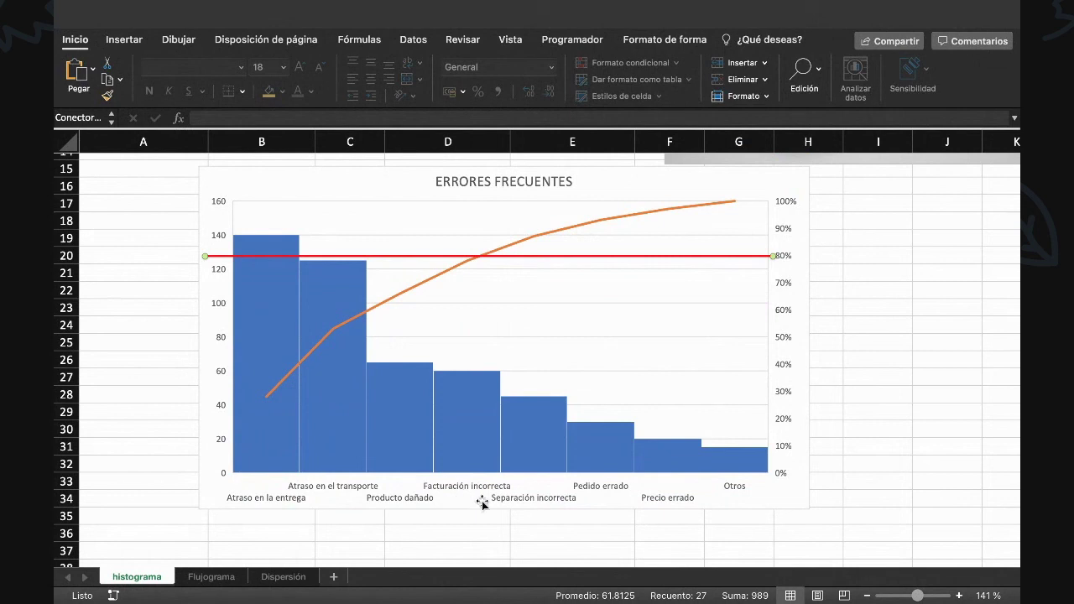
{"action": "left_click", "coordinate": [478, 416]}
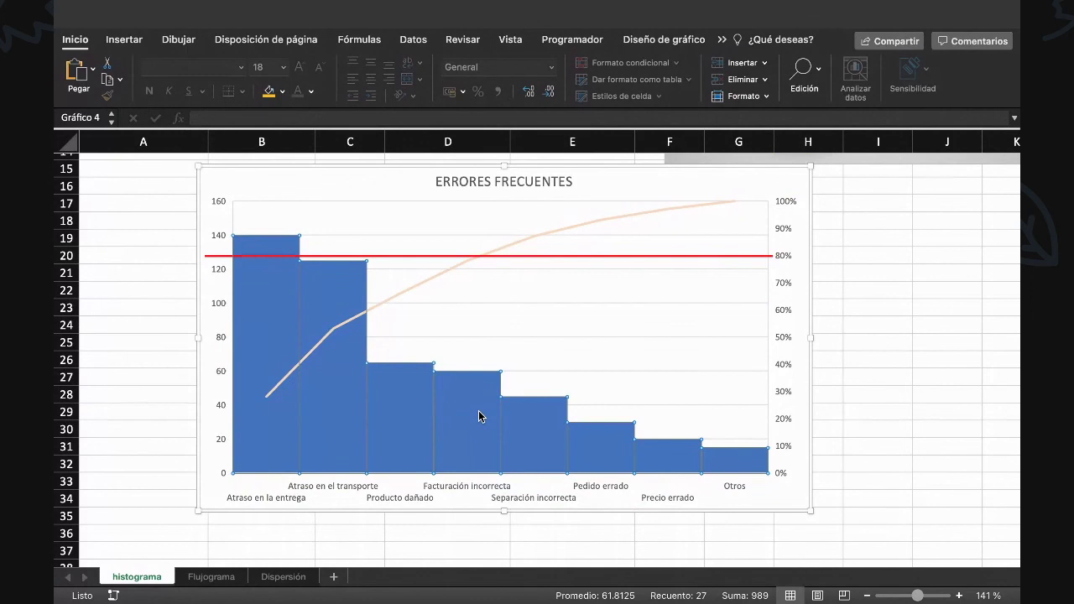
{"action": "left_click", "coordinate": [479, 417]}
{"action": "left_click", "coordinate": [412, 419]}
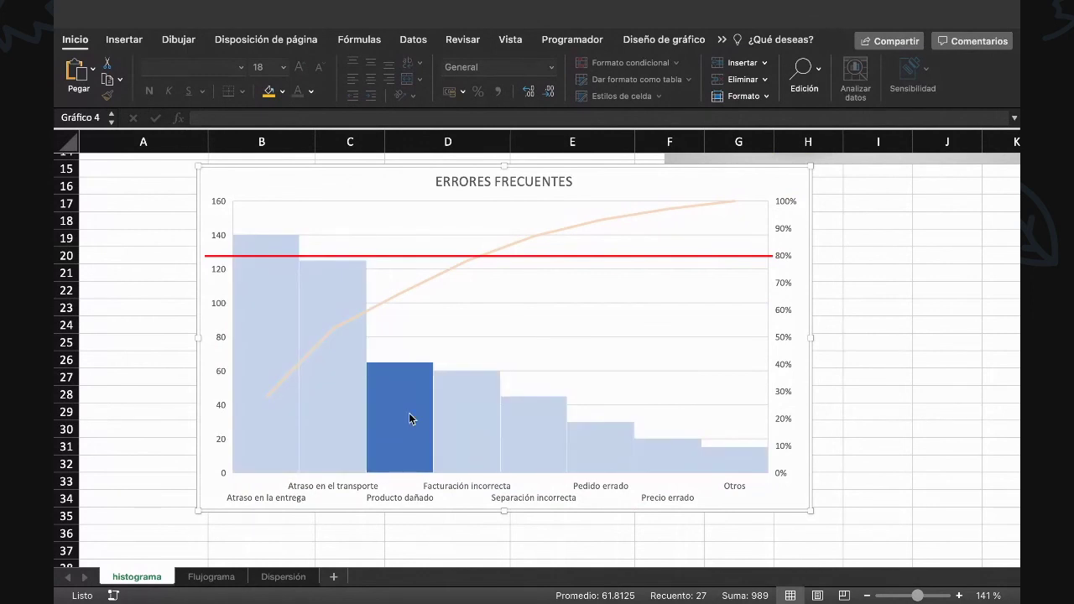
{"action": "left_click", "coordinate": [340, 378]}
{"action": "left_click", "coordinate": [282, 383]}
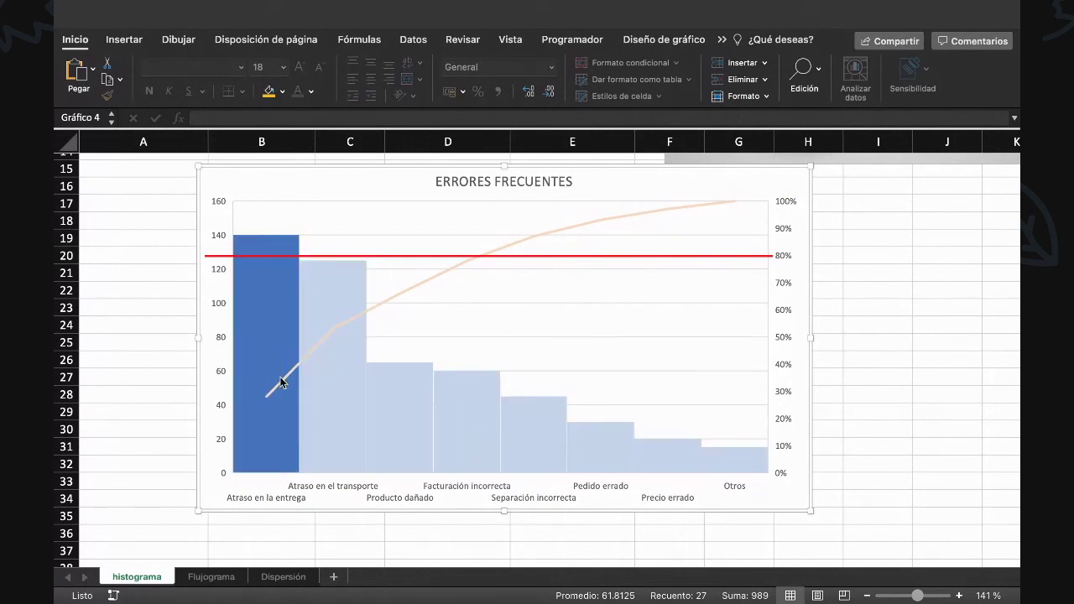
{"action": "left_click", "coordinate": [450, 408]}
{"action": "left_click", "coordinate": [391, 416]}
{"action": "left_click", "coordinate": [342, 422]}
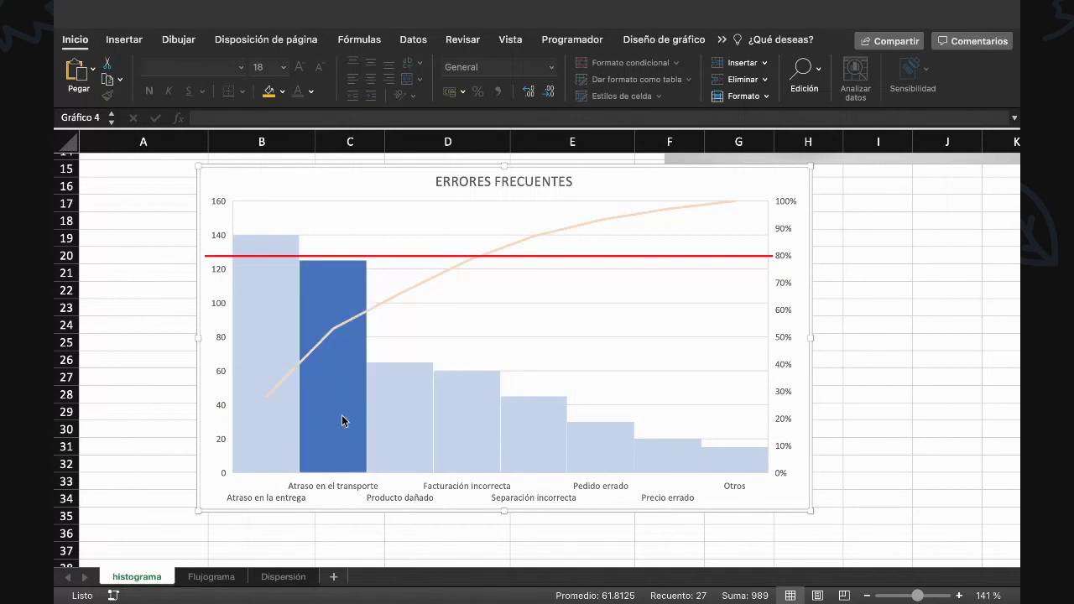
{"action": "left_click", "coordinate": [283, 423]}
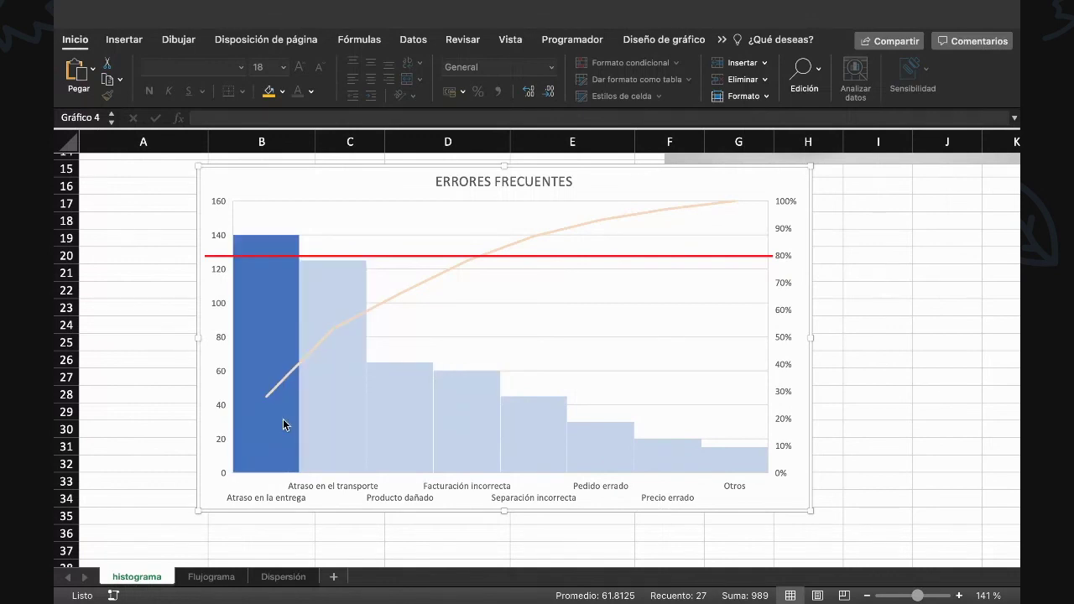
{"action": "left_click", "coordinate": [325, 426]}
{"action": "left_click", "coordinate": [394, 427]}
{"action": "left_click", "coordinate": [446, 421]}
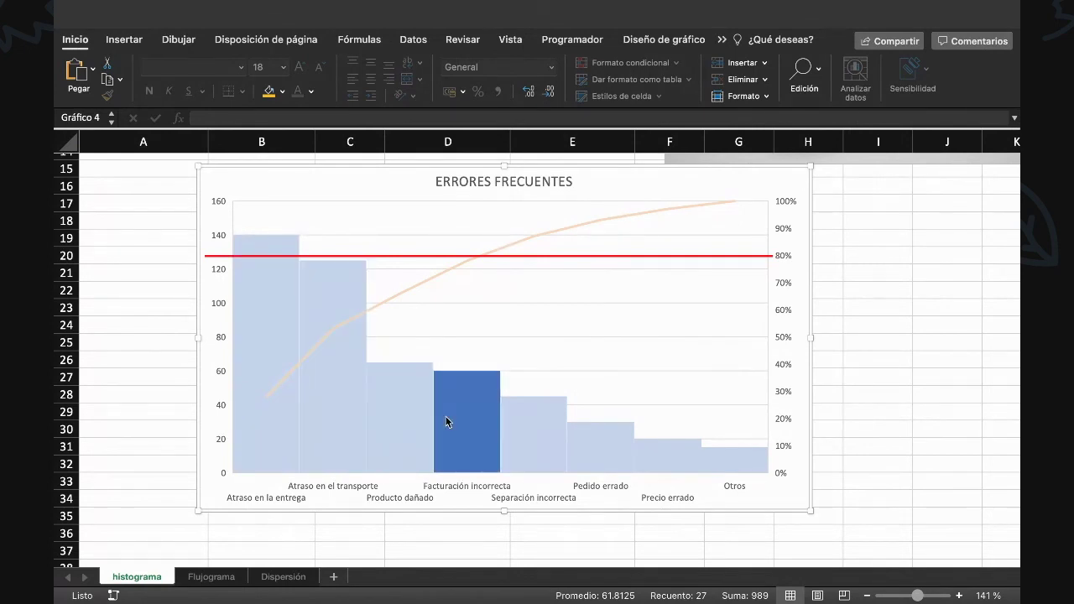
{"action": "left_click", "coordinate": [393, 422]}
{"action": "left_click", "coordinate": [340, 417]}
{"action": "left_click", "coordinate": [277, 415]}
{"action": "left_click", "coordinate": [358, 415]}
{"action": "left_click", "coordinate": [401, 411]}
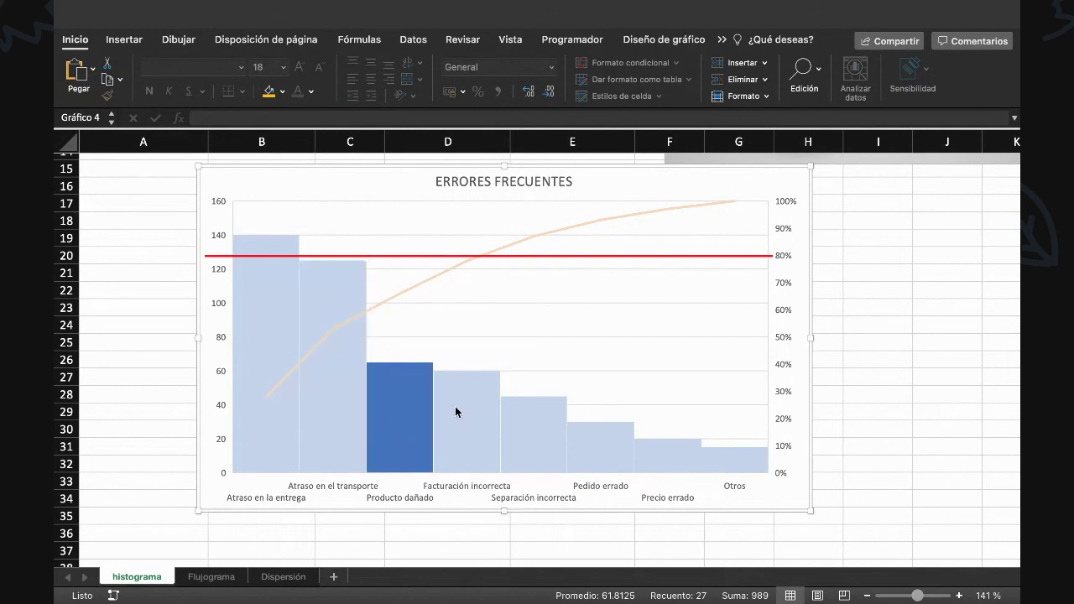
{"action": "left_click", "coordinate": [455, 411]}
{"action": "left_click", "coordinate": [377, 408]}
{"action": "left_click", "coordinate": [320, 415]}
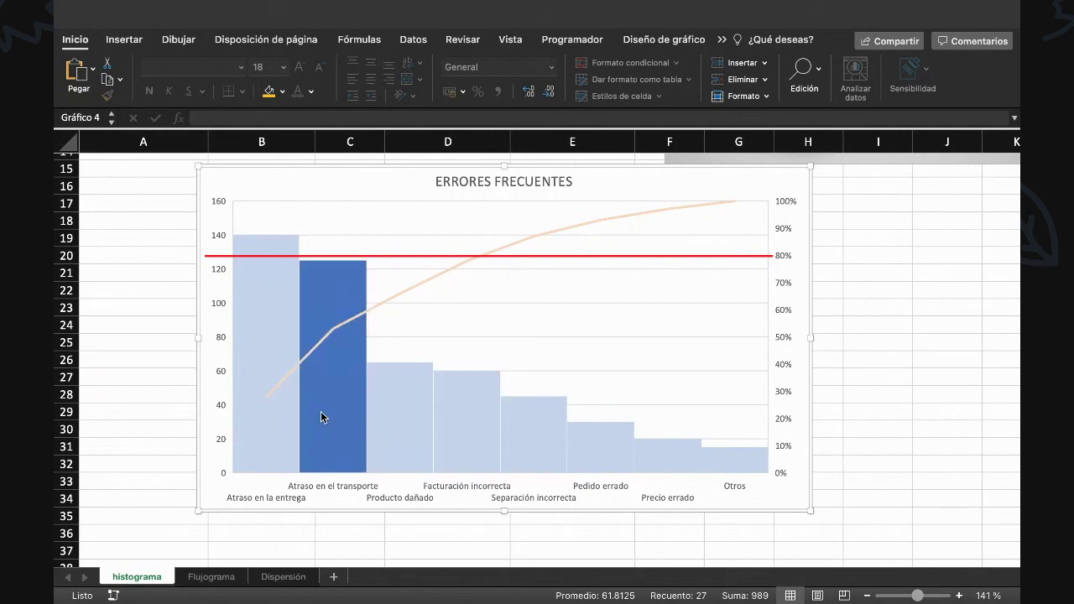
{"action": "left_click", "coordinate": [269, 422]}
{"action": "left_click", "coordinate": [343, 411]}
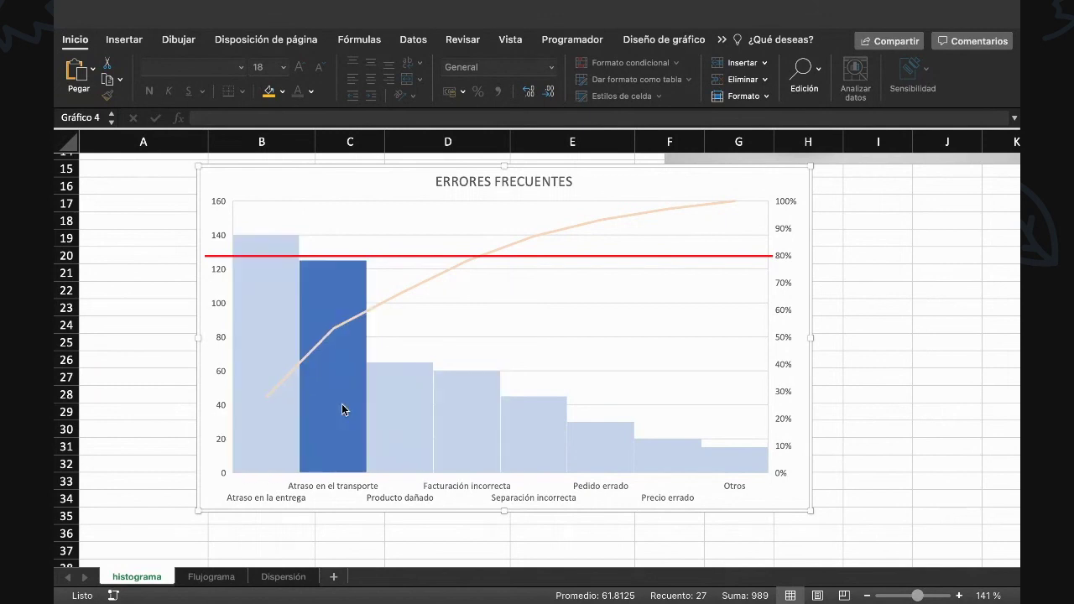
{"action": "left_click", "coordinate": [407, 405]}
{"action": "left_click", "coordinate": [445, 405]}
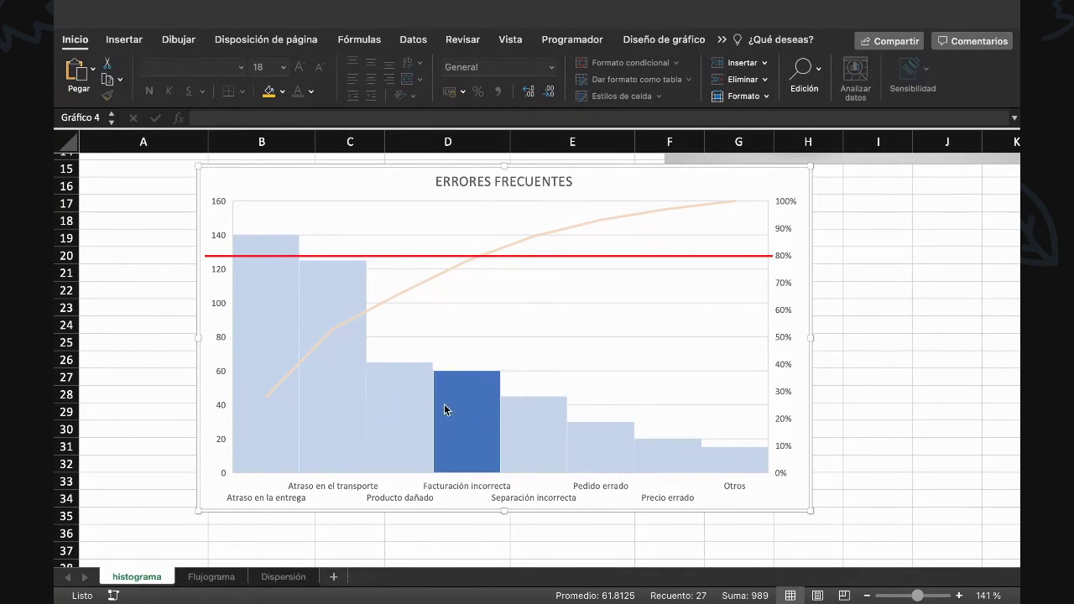
{"action": "left_click", "coordinate": [411, 396]}
{"action": "left_click", "coordinate": [350, 389]}
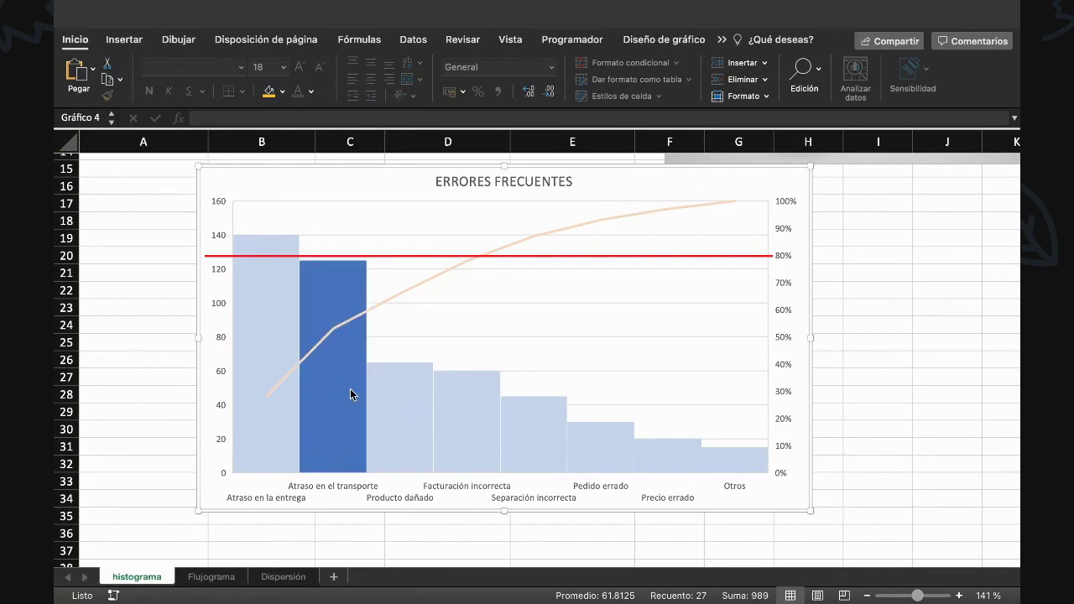
{"action": "left_click", "coordinate": [293, 404]}
{"action": "left_click", "coordinate": [344, 401]}
{"action": "left_click", "coordinate": [402, 403]}
{"action": "left_click", "coordinate": [459, 397]}
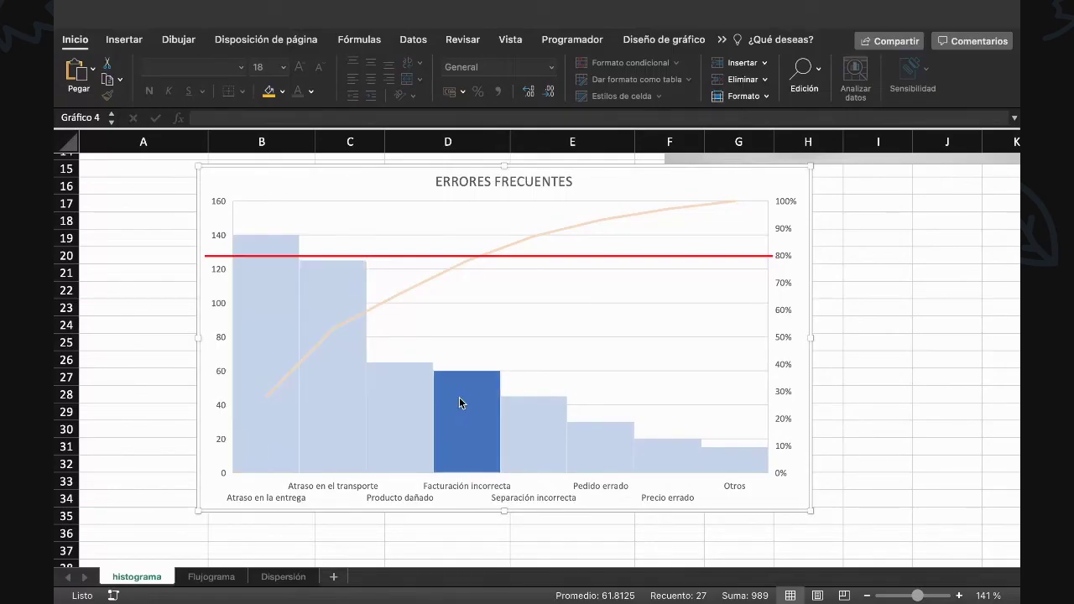
{"action": "left_click", "coordinate": [391, 401]}
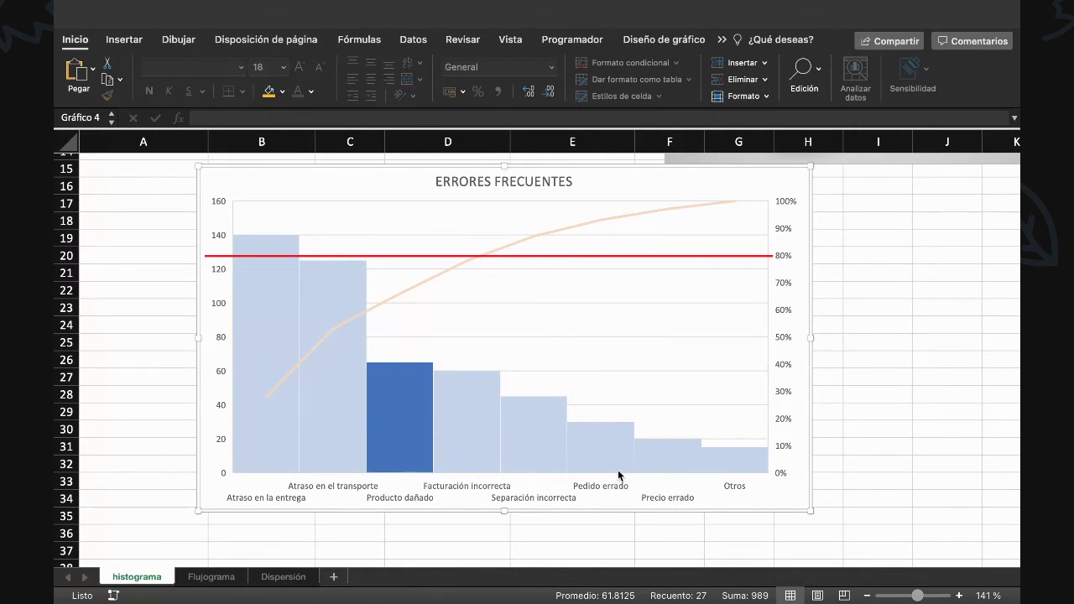